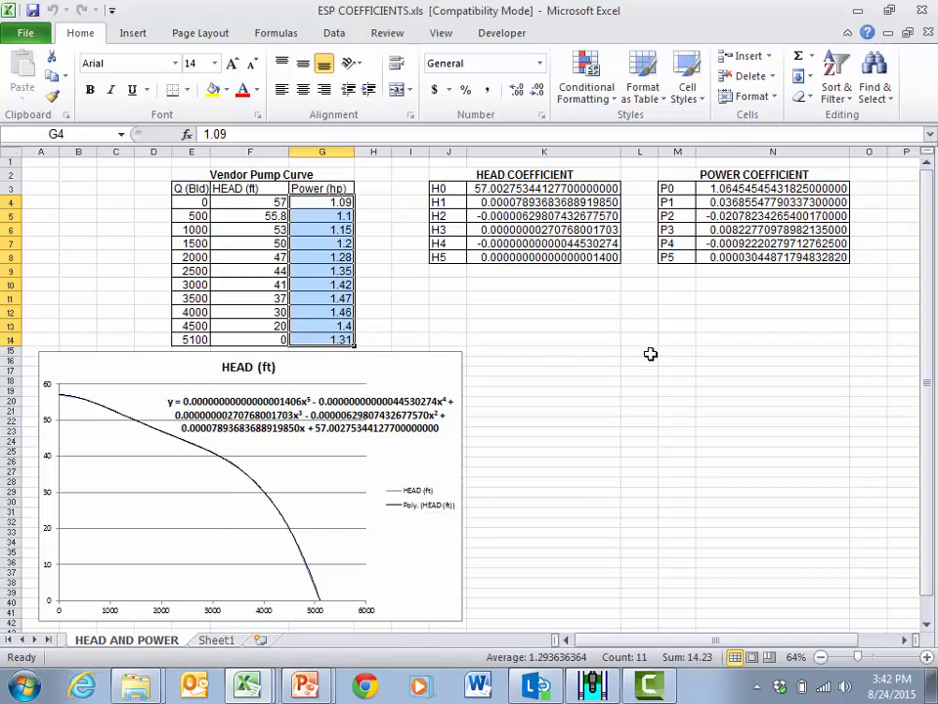
Insert an empty 2-D line chart, place it beside the HEAD (ft) chart and enlarge it to a similar size
click(650, 353)
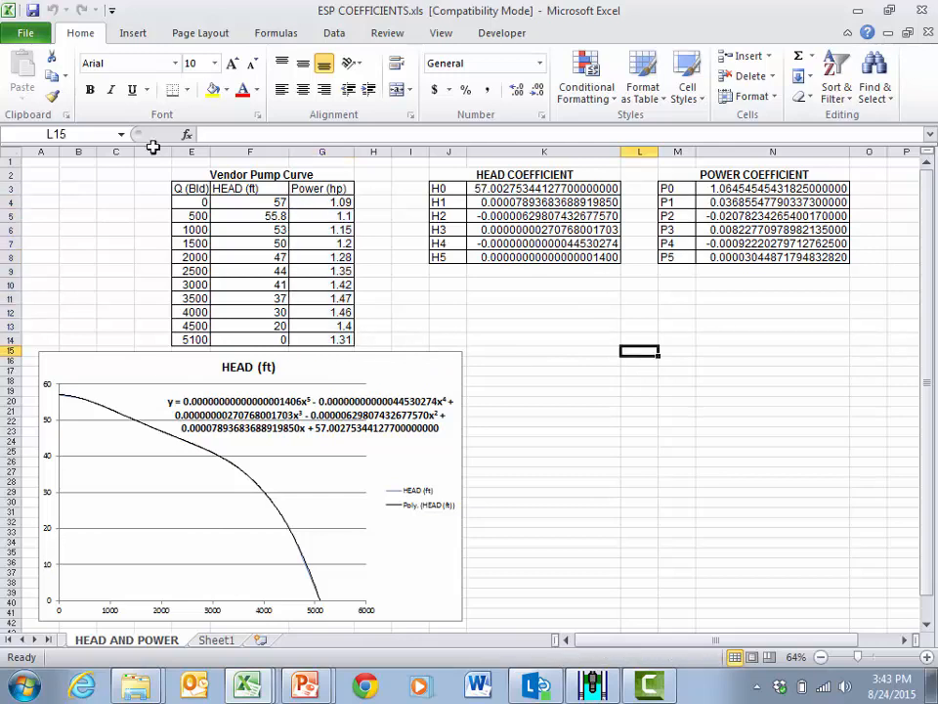
click(140, 35)
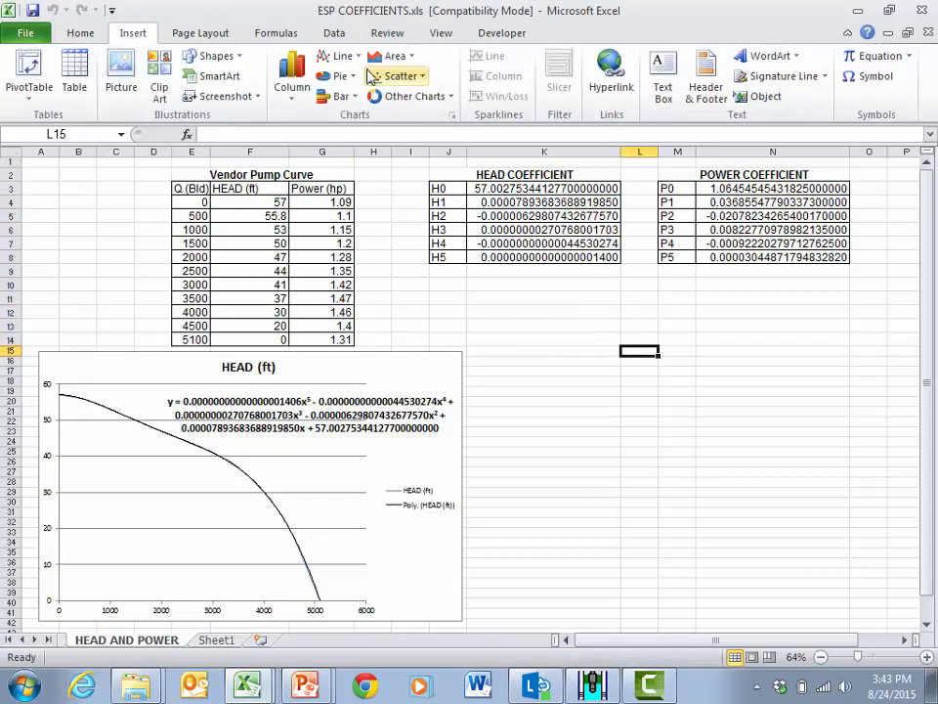
click(342, 57)
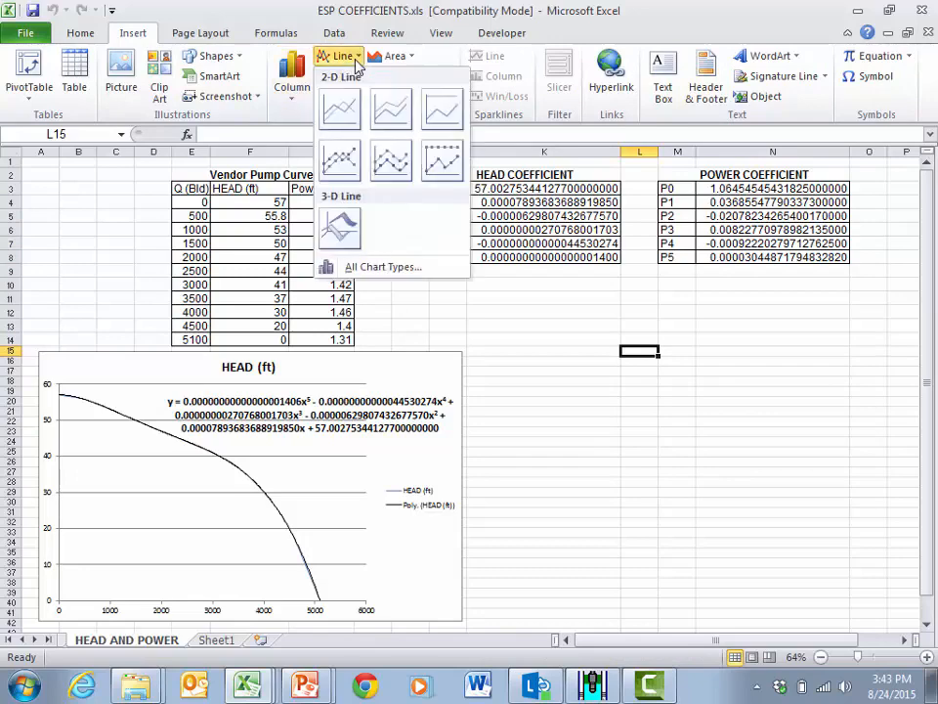
click(332, 106)
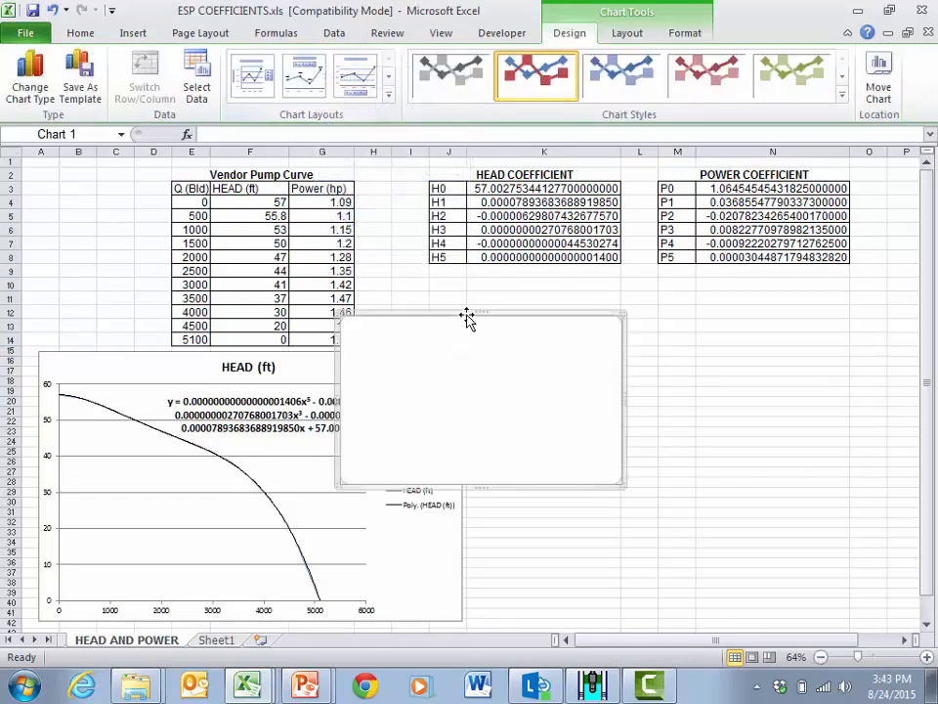
drag(480, 314, 634, 345)
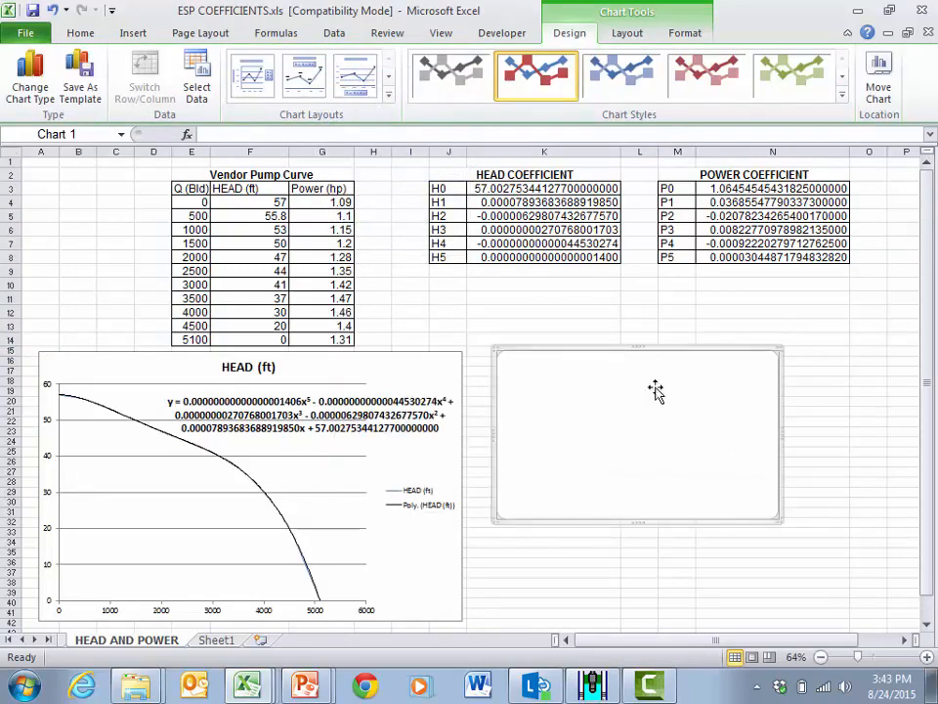
drag(779, 520, 857, 622)
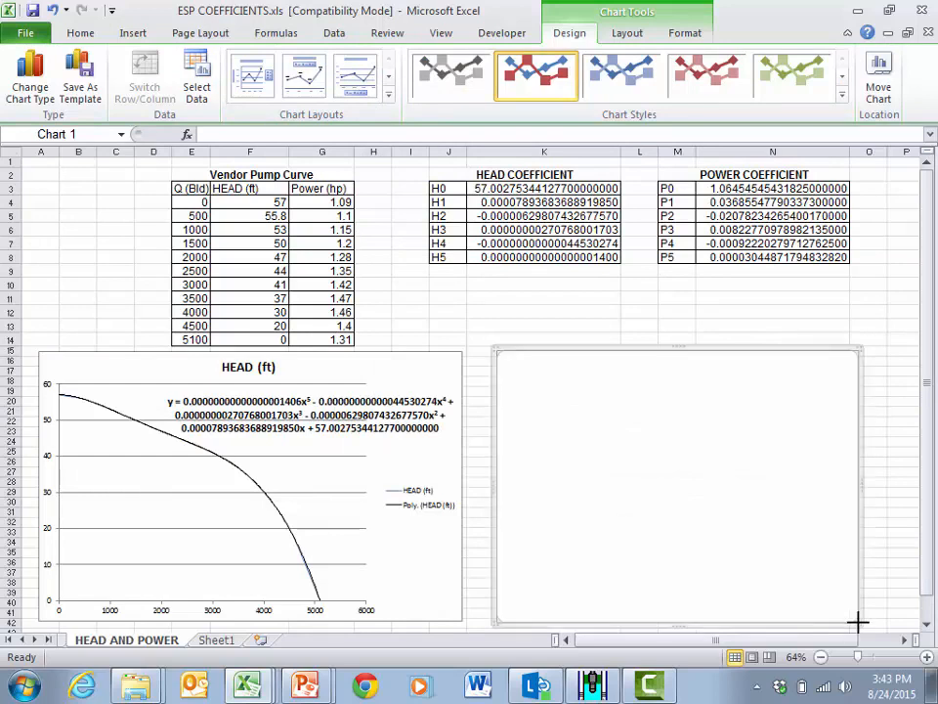
Set the new chart's data range to E3:F14 and its horizontal axis labels to the Q (Bld) values in E4:E14
click(198, 88)
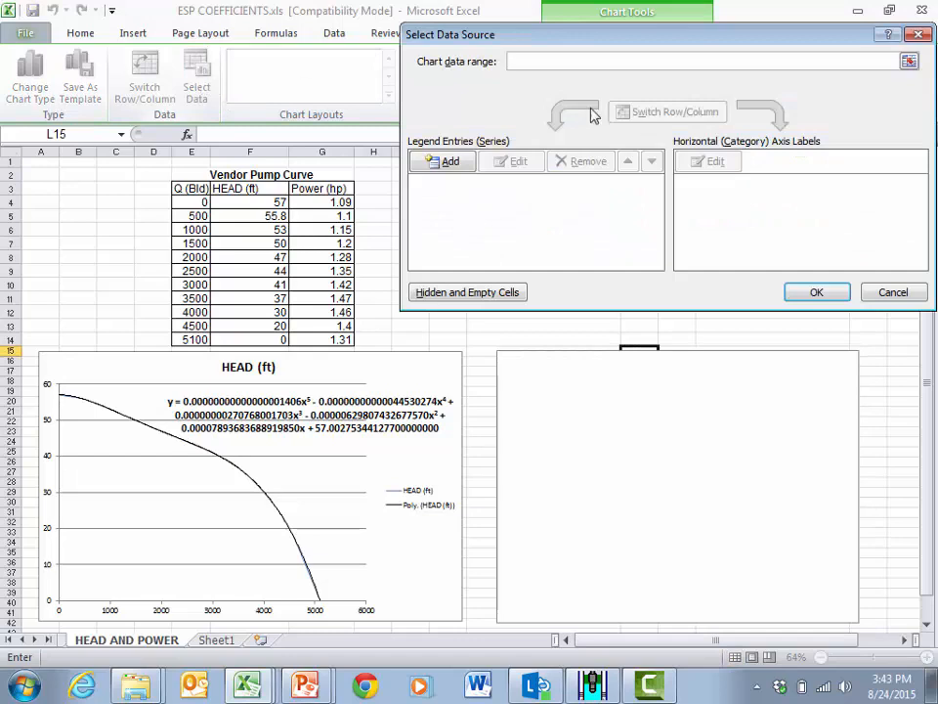
drag(182, 186, 283, 339)
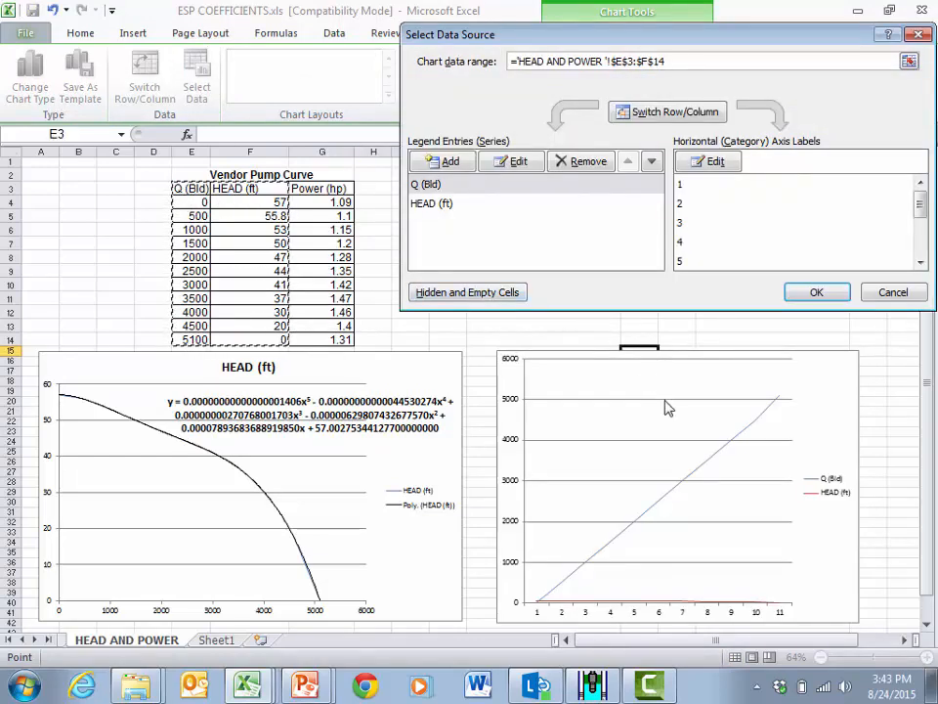
click(425, 204)
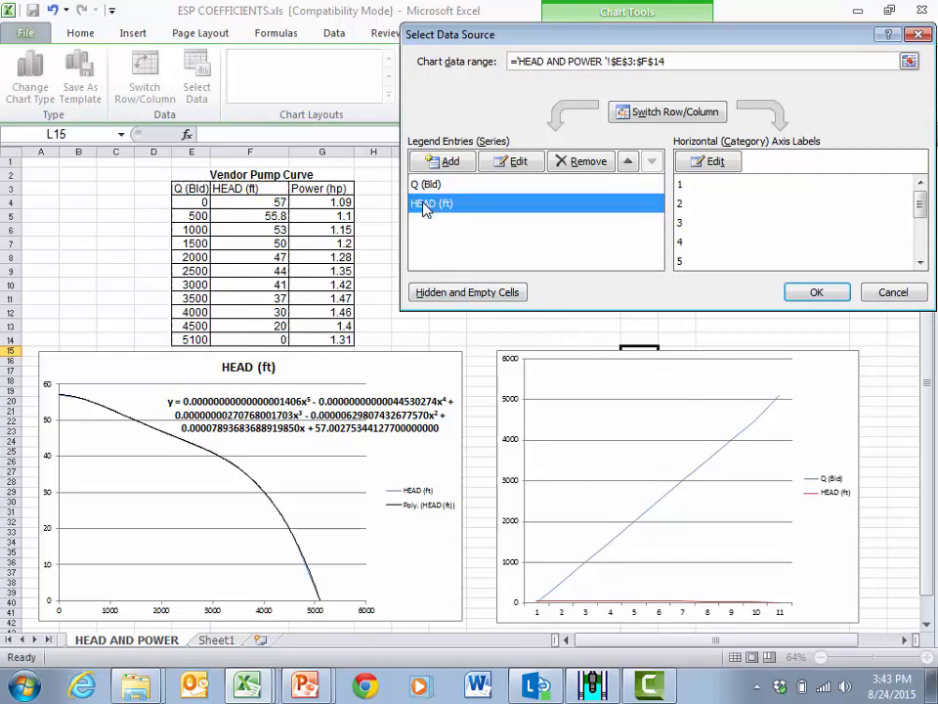
click(710, 161)
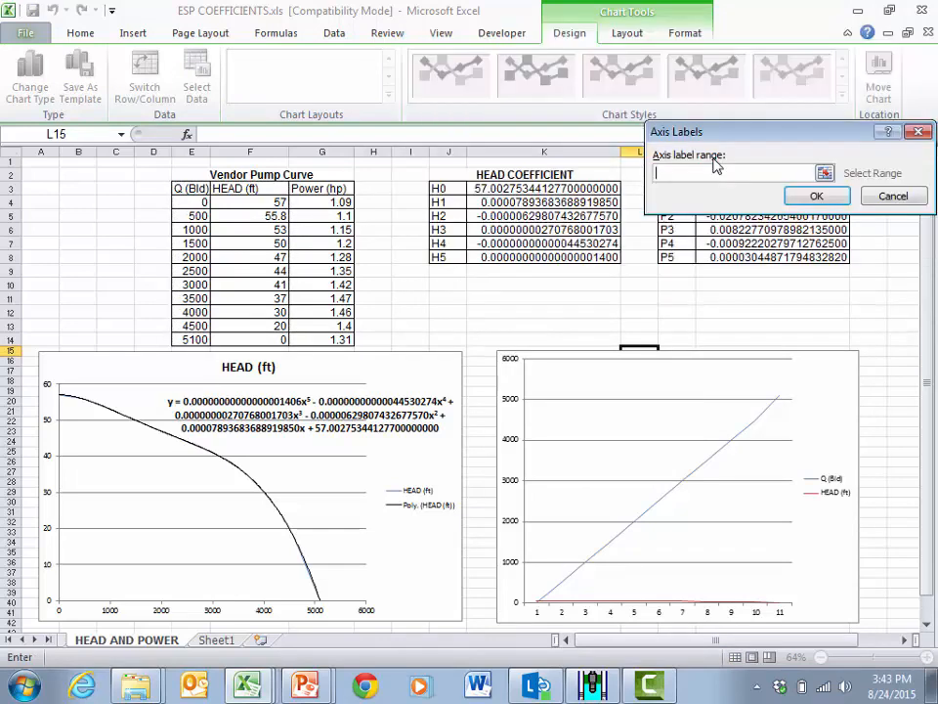
drag(200, 208, 192, 339)
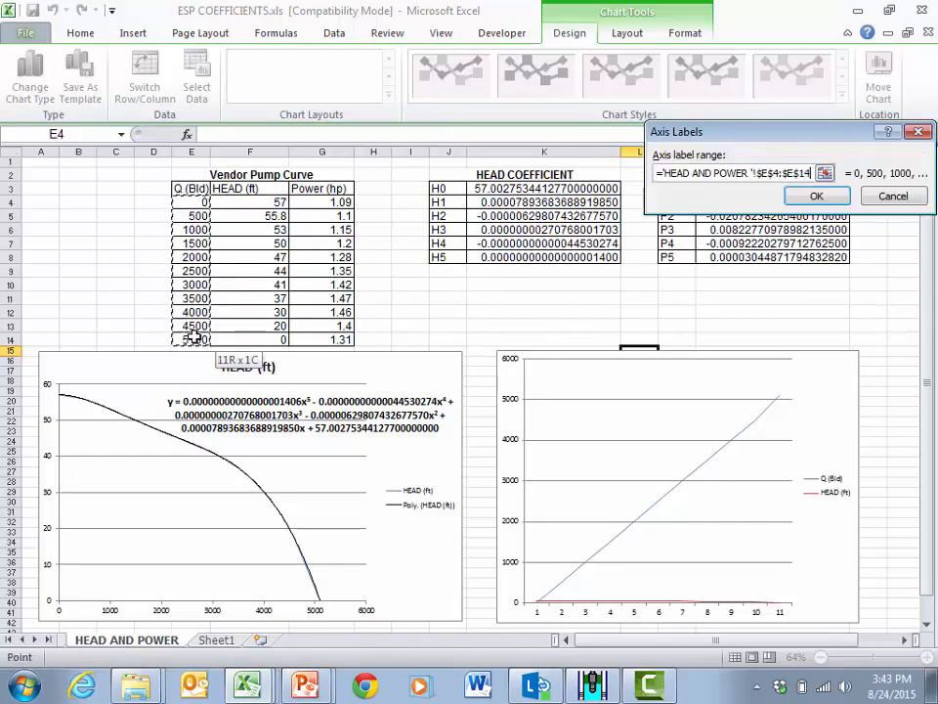
click(817, 195)
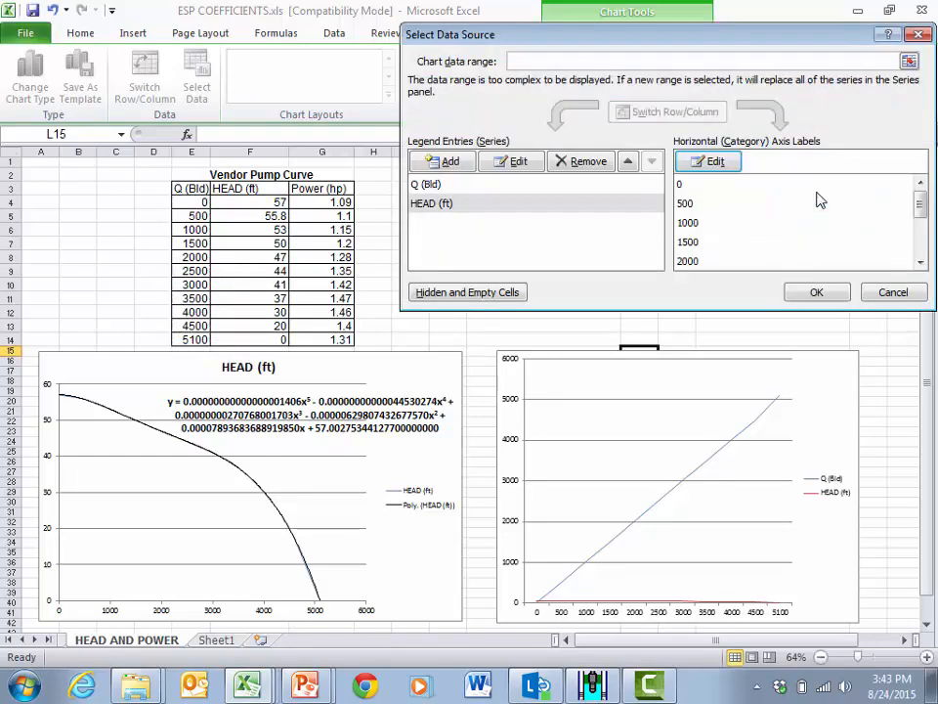
Remove the Q (Bld) series from the chart and shift the remaining series' source range to the Power (hp) column
click(435, 186)
click(590, 162)
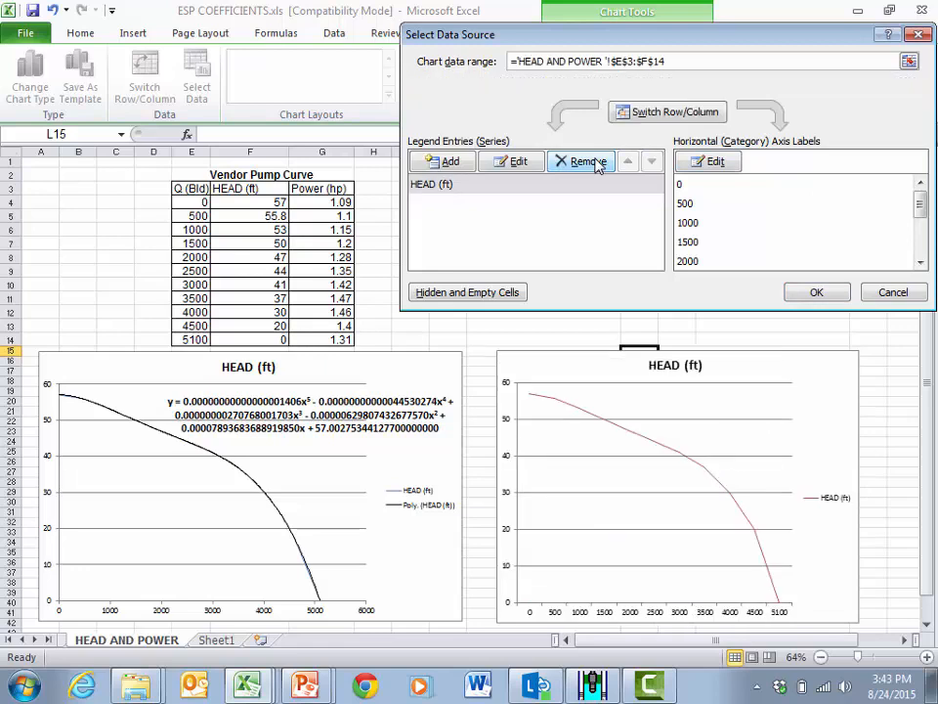
click(816, 292)
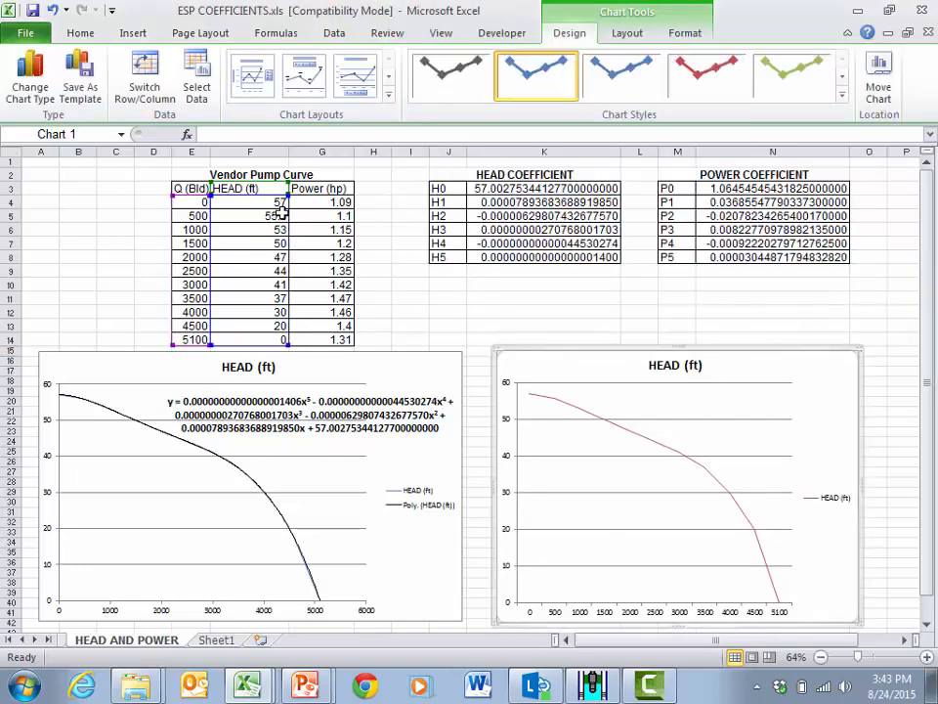
drag(266, 183, 317, 196)
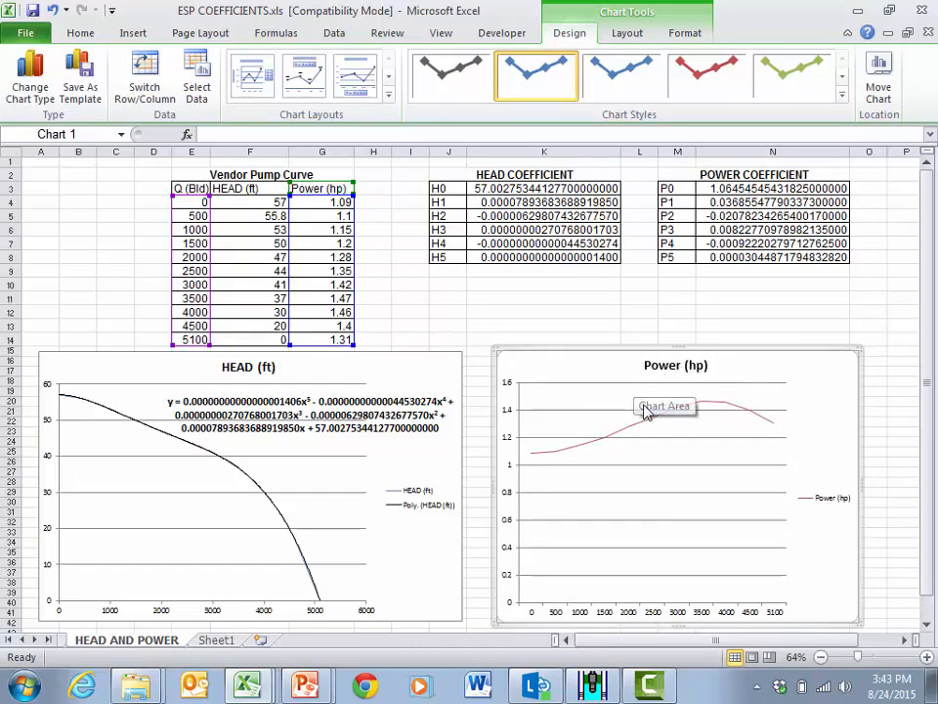
Add a polynomial trendline of order 5 to the Power (hp) series with its equation displayed on the chart
click(682, 412)
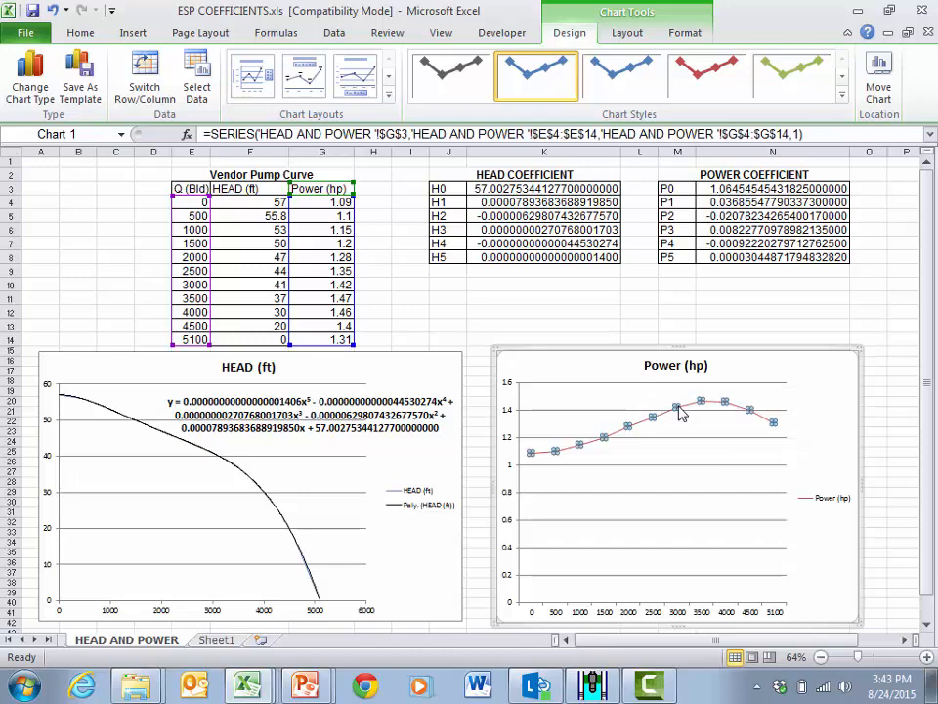
right_click(682, 413)
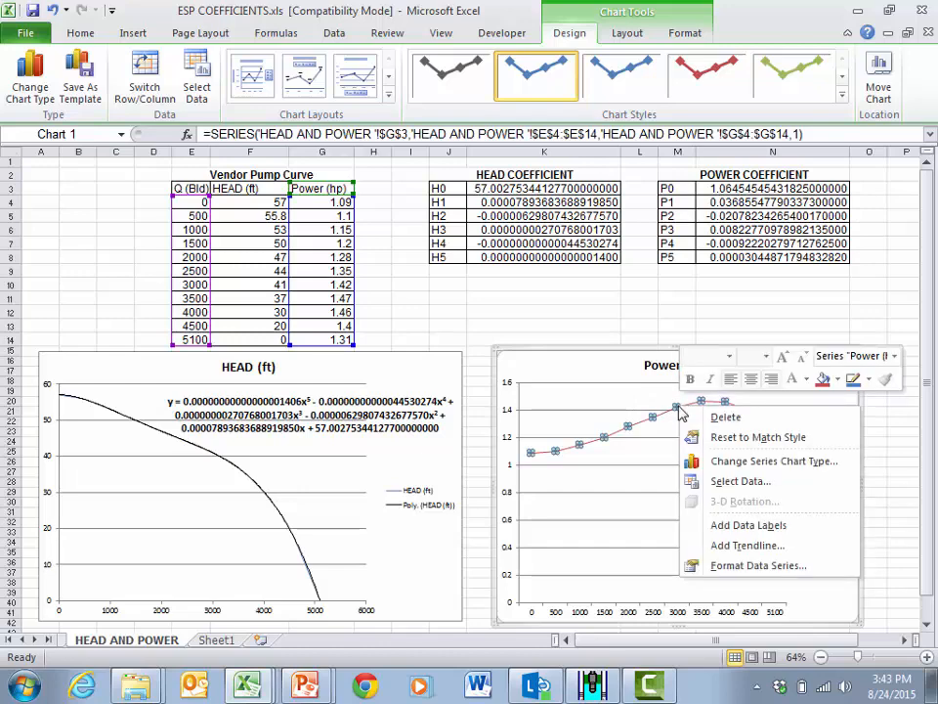
click(718, 547)
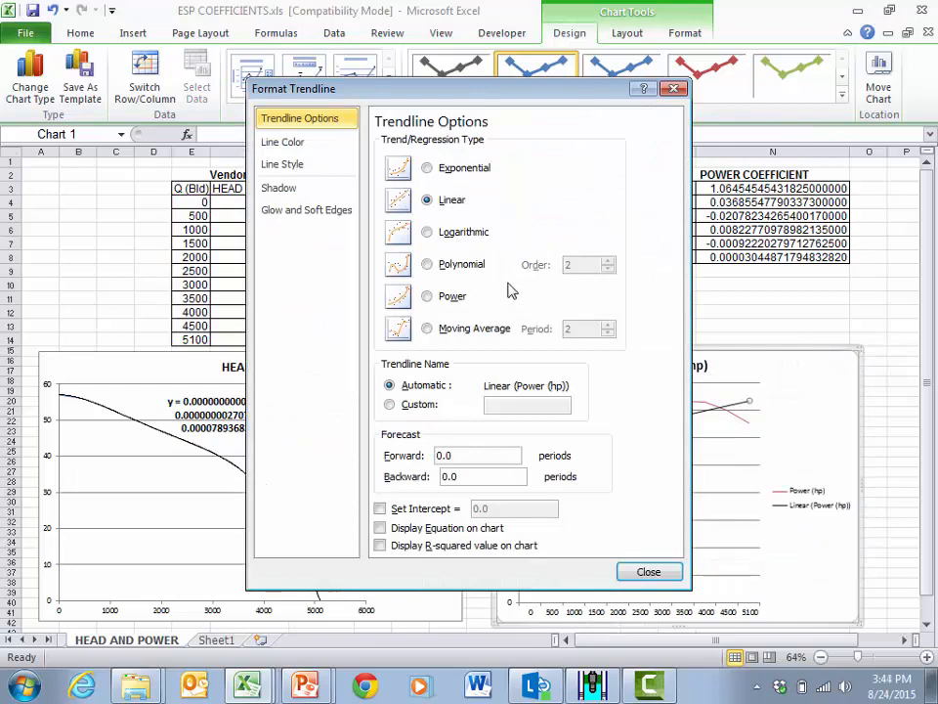
click(470, 266)
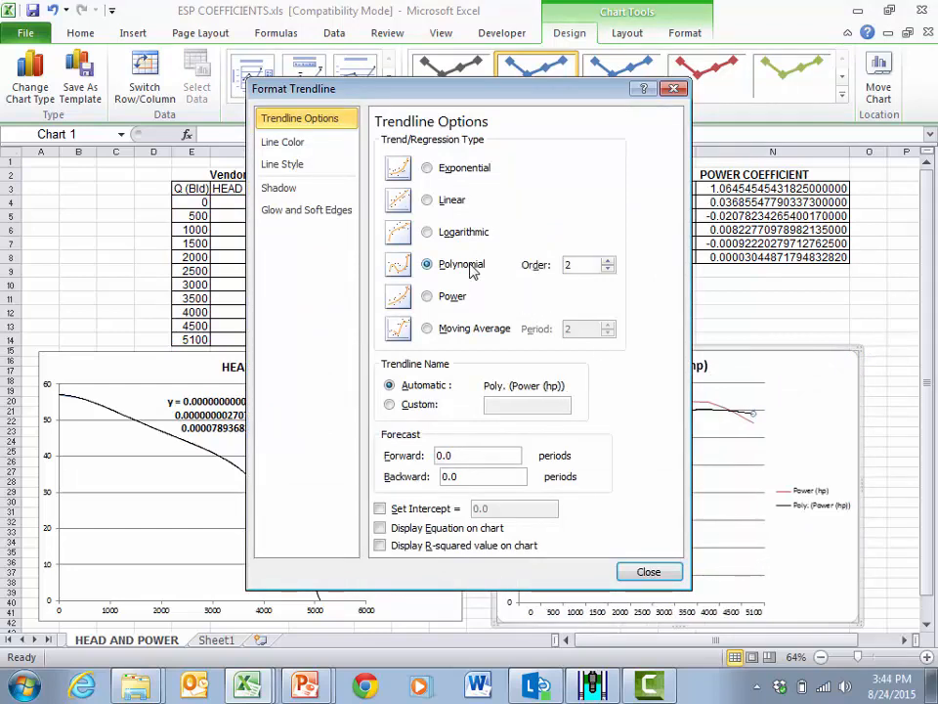
drag(592, 264, 502, 265)
text(5)
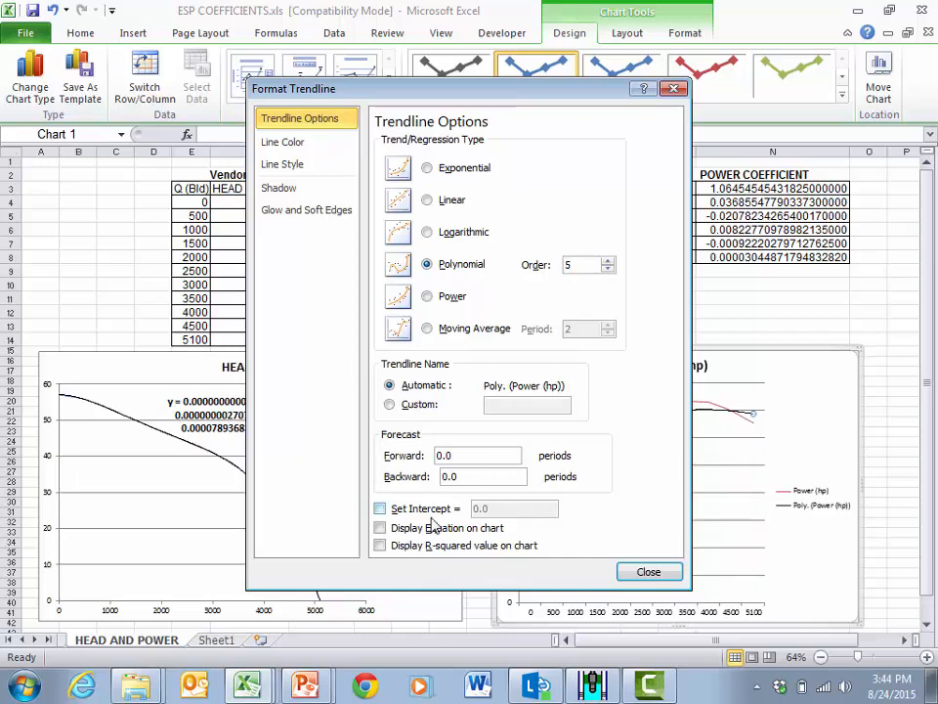
click(380, 528)
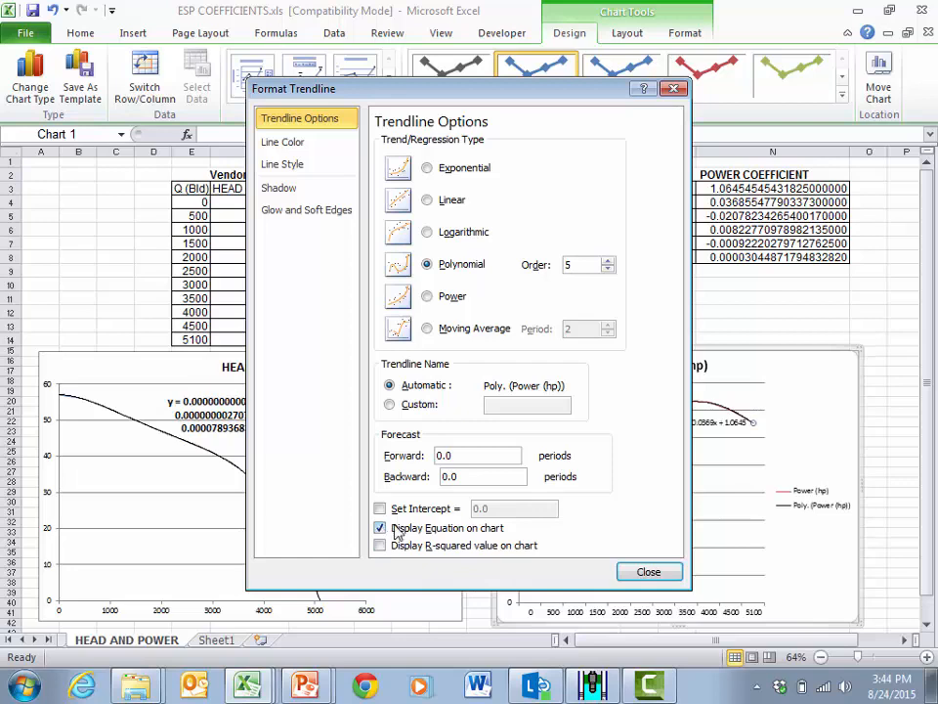
click(633, 575)
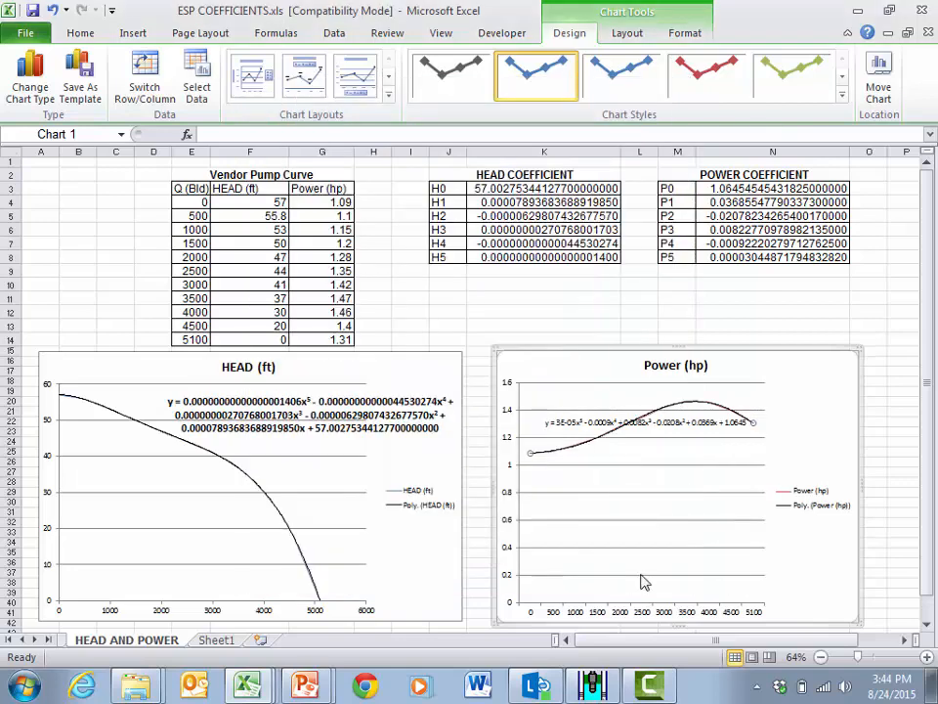
Set the font size of the power trendline equation to 16
click(665, 418)
click(677, 427)
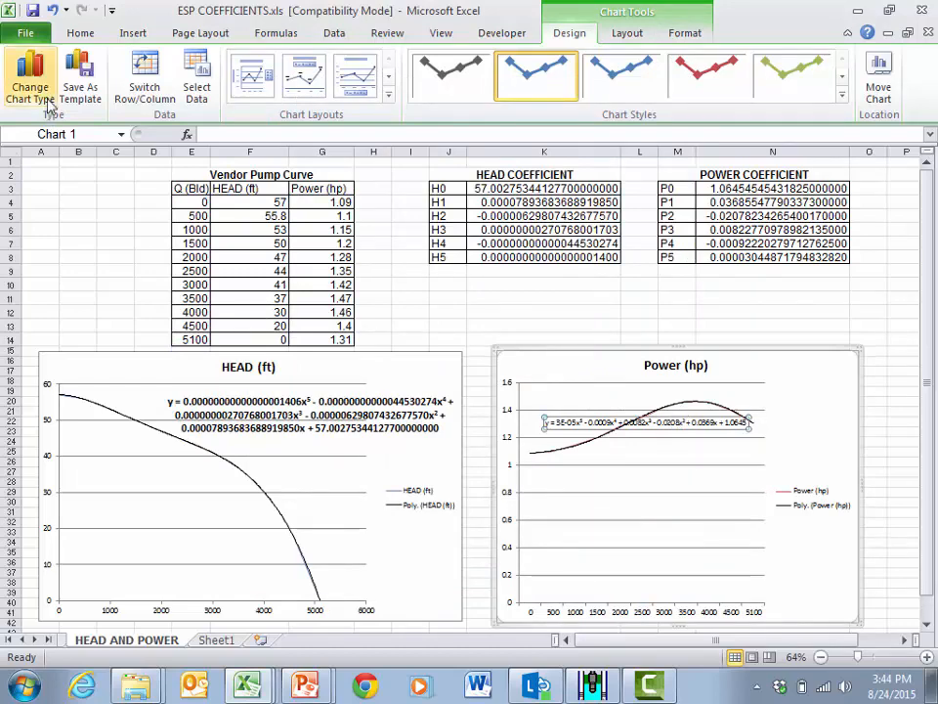
click(79, 32)
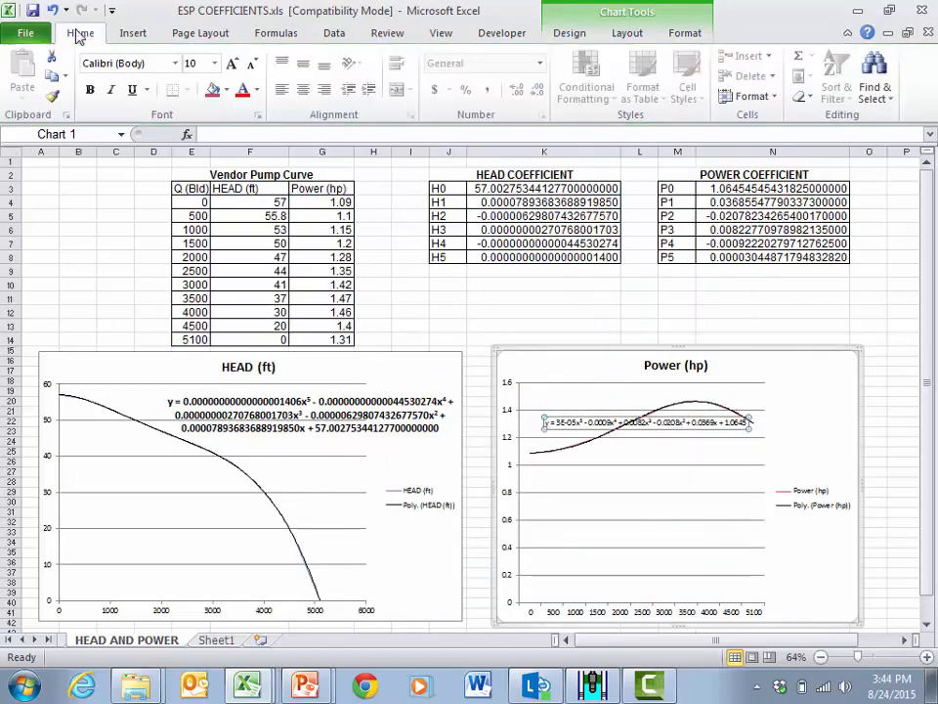
click(201, 66)
text(16)
key(Return)
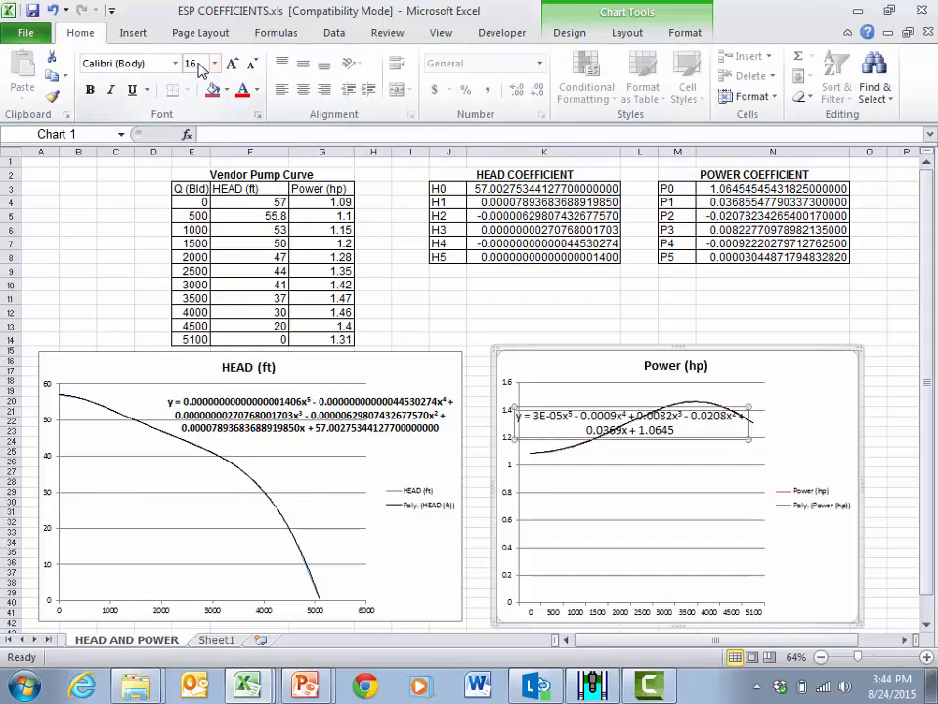
Format the power trendline equation as Number with 20 decimal places and move it below the curve
right_click(596, 410)
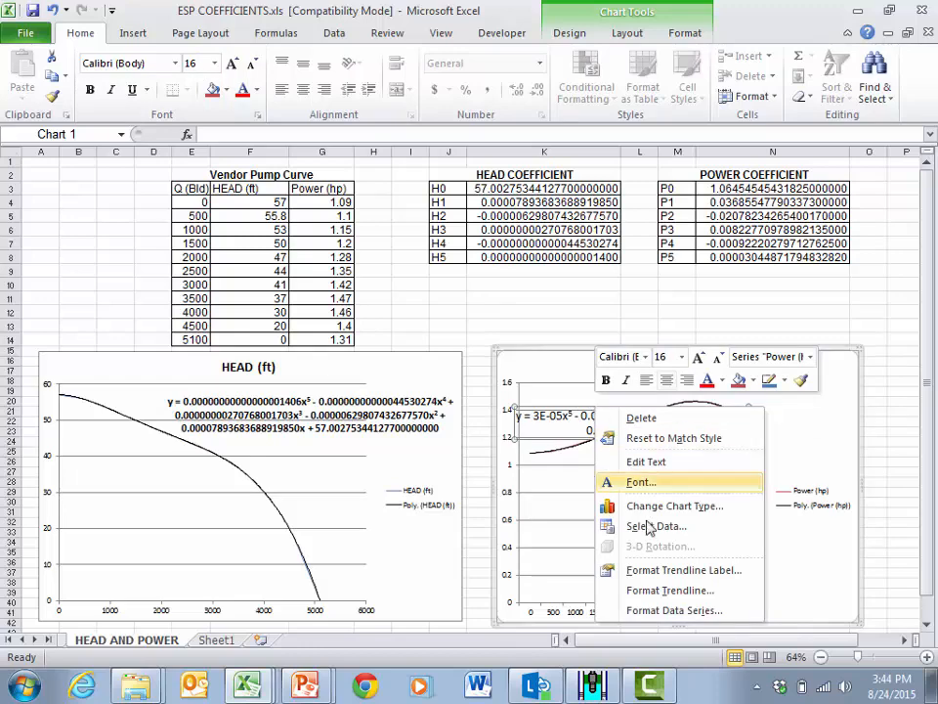
click(653, 577)
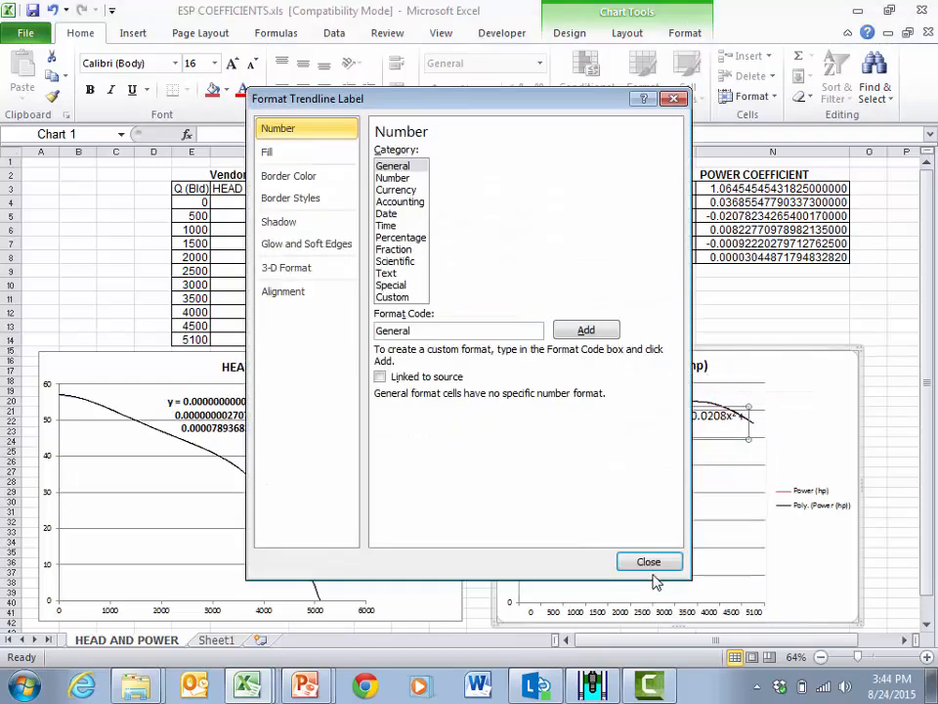
click(403, 179)
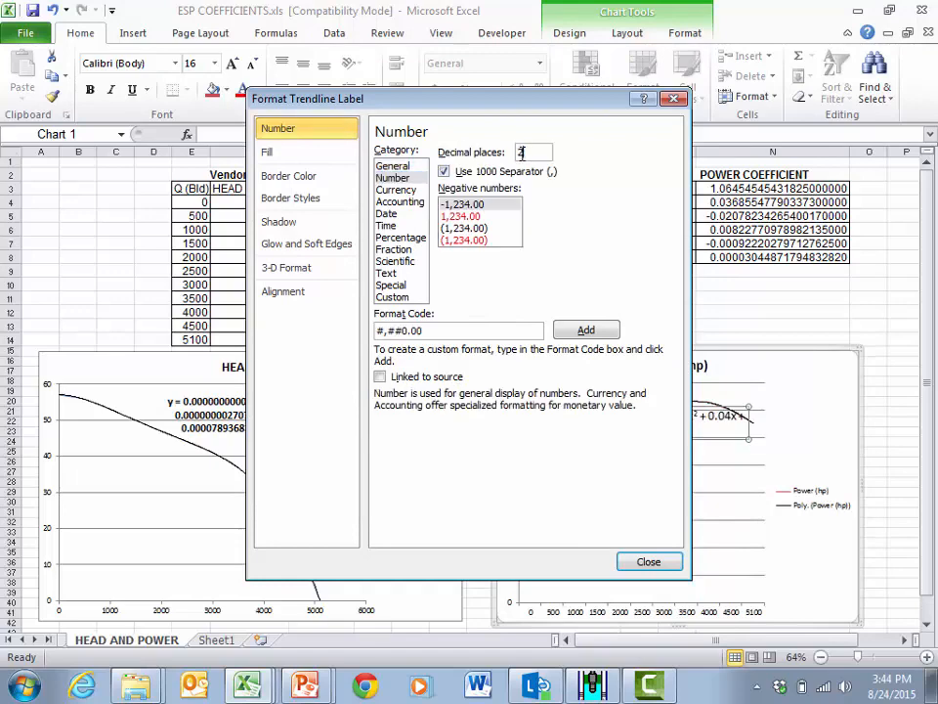
text(30)
click(631, 561)
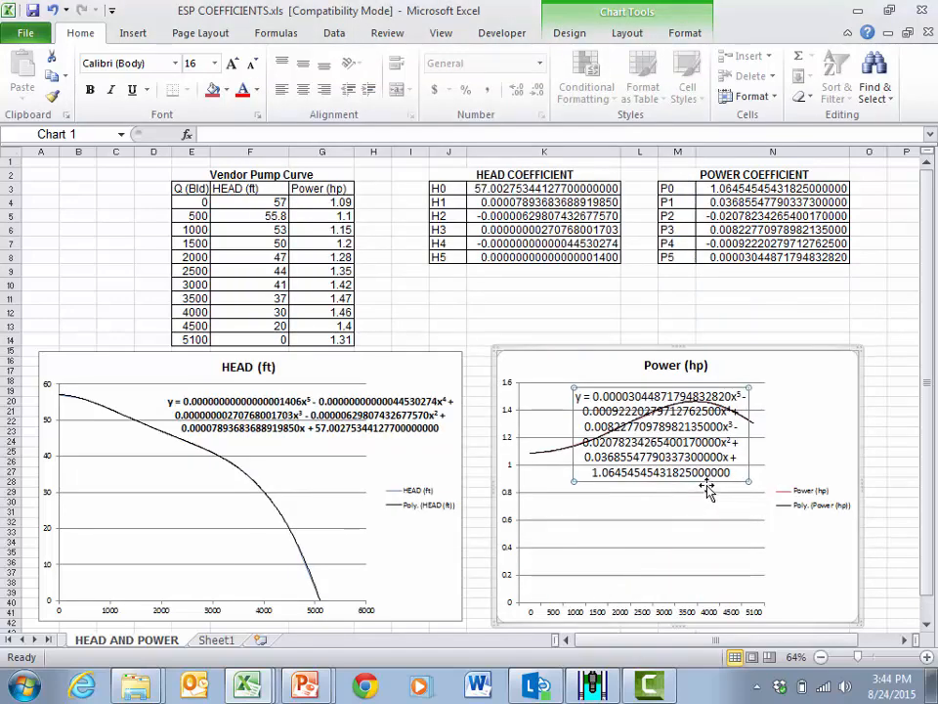
drag(711, 487, 713, 539)
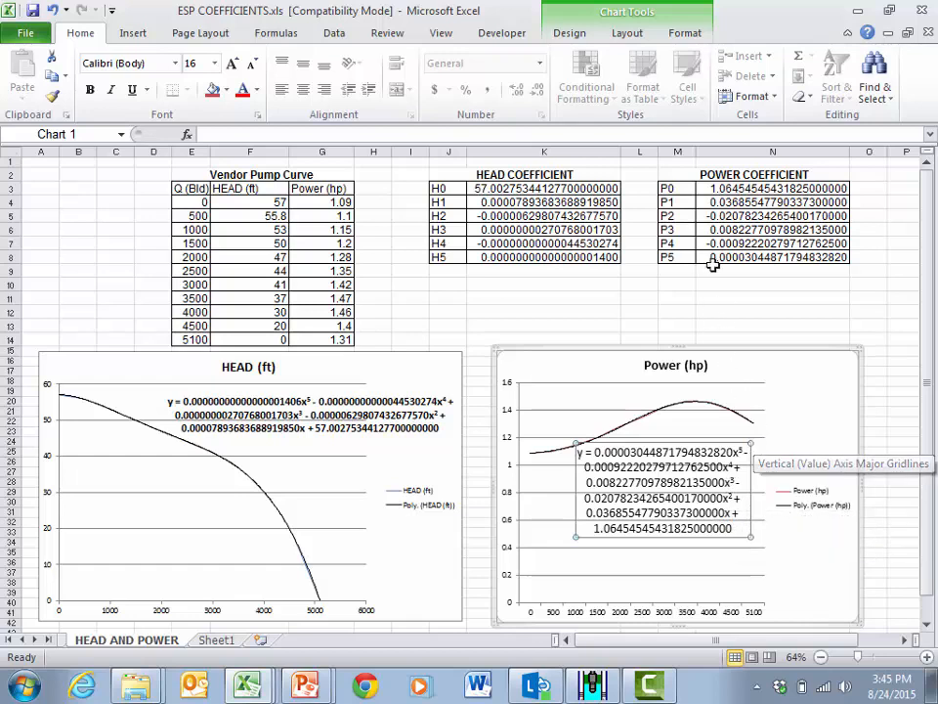
Compare the power trendline equation's terms with the P0 and P1 entries in the POWER COEFFICIENT table
drag(596, 451, 728, 452)
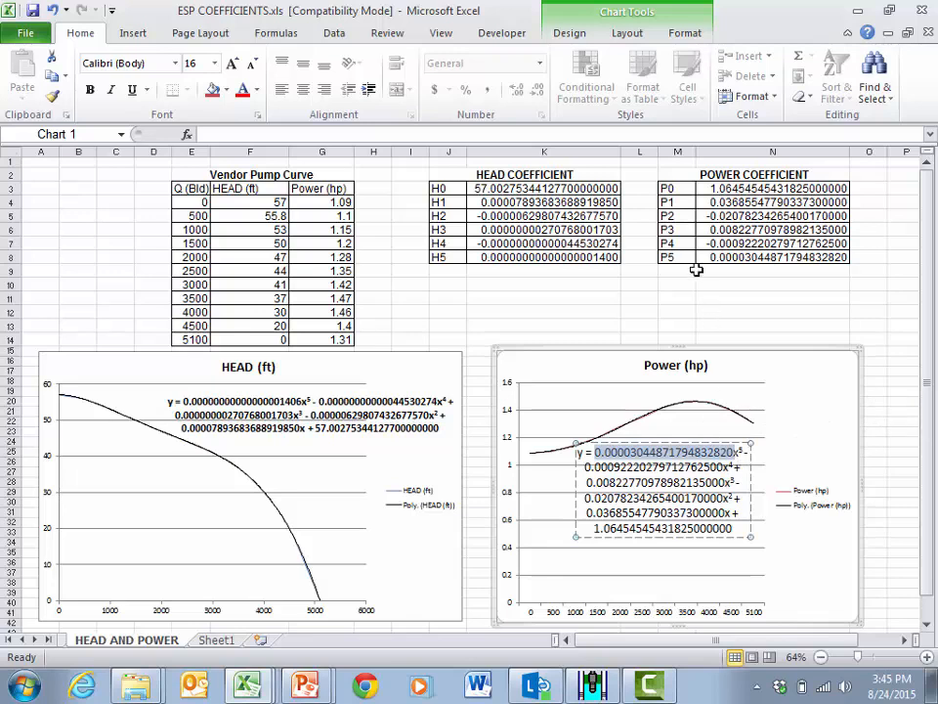
drag(670, 188, 691, 256)
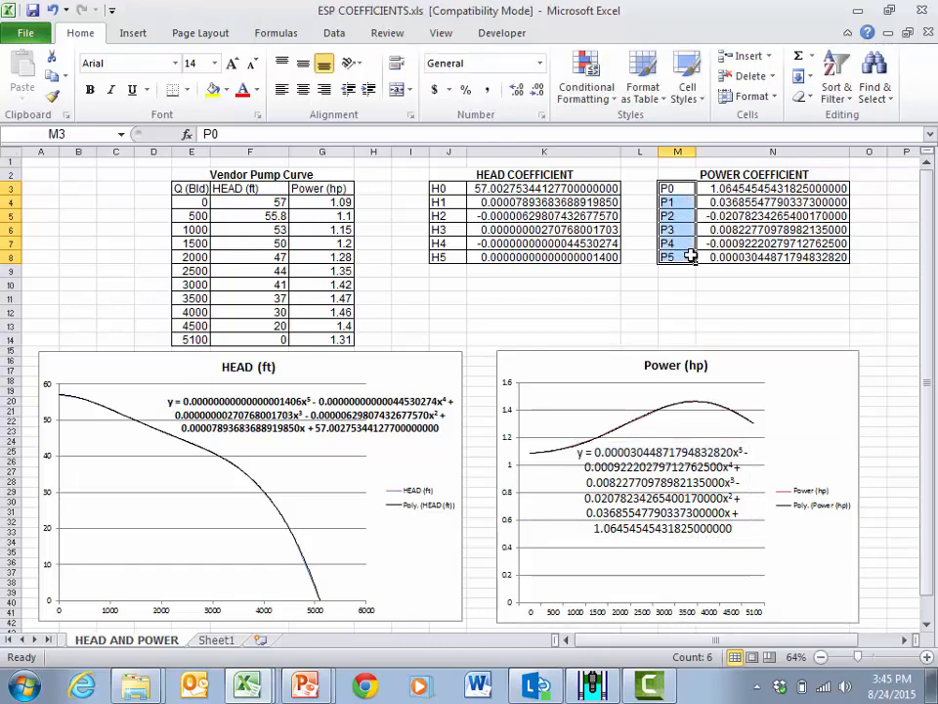
click(675, 189)
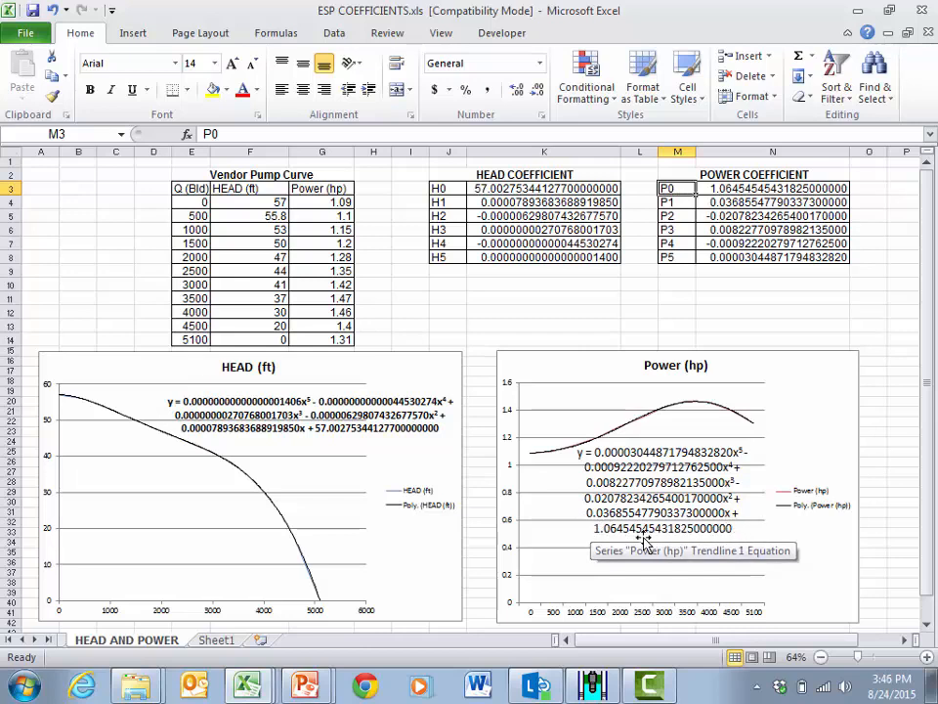
click(746, 190)
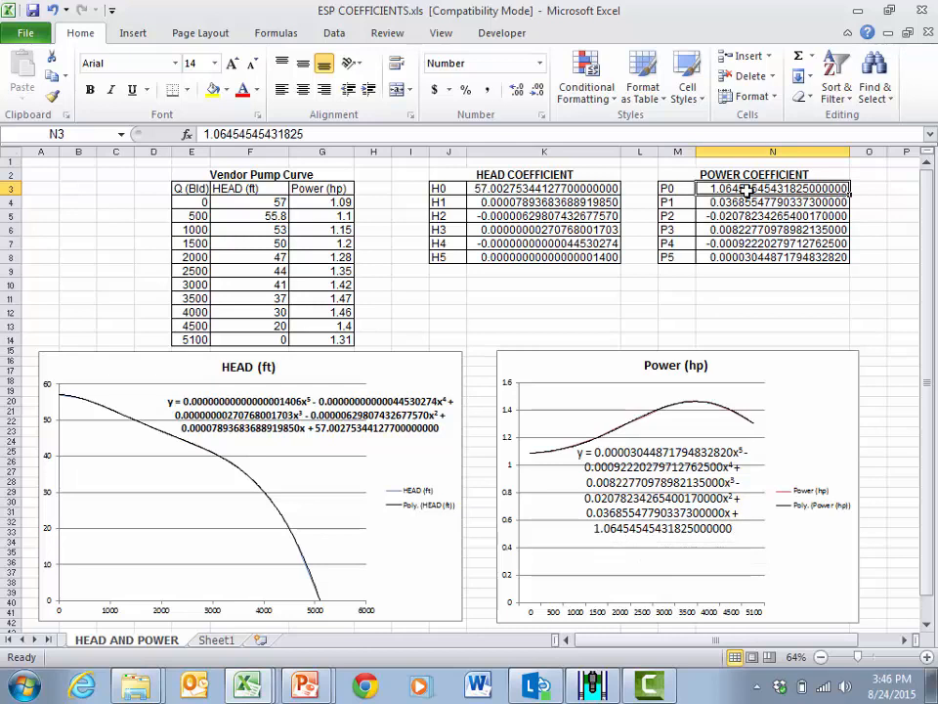
click(677, 202)
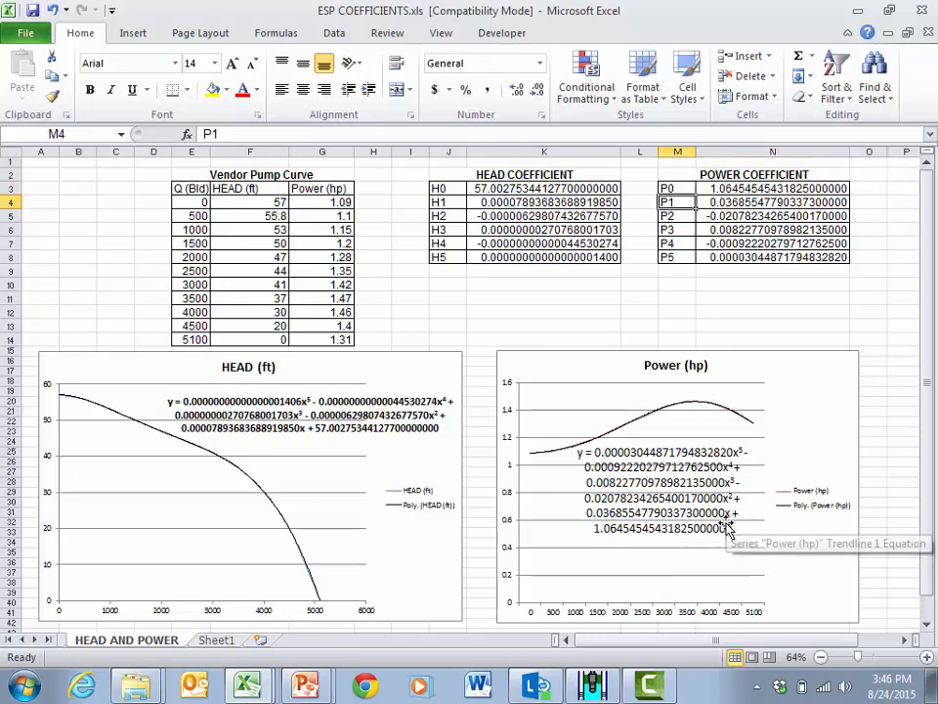
Compare the x and x² terms of the power trendline equation with the P1 and P2 entries in the coefficient table
click(590, 513)
drag(589, 512, 723, 515)
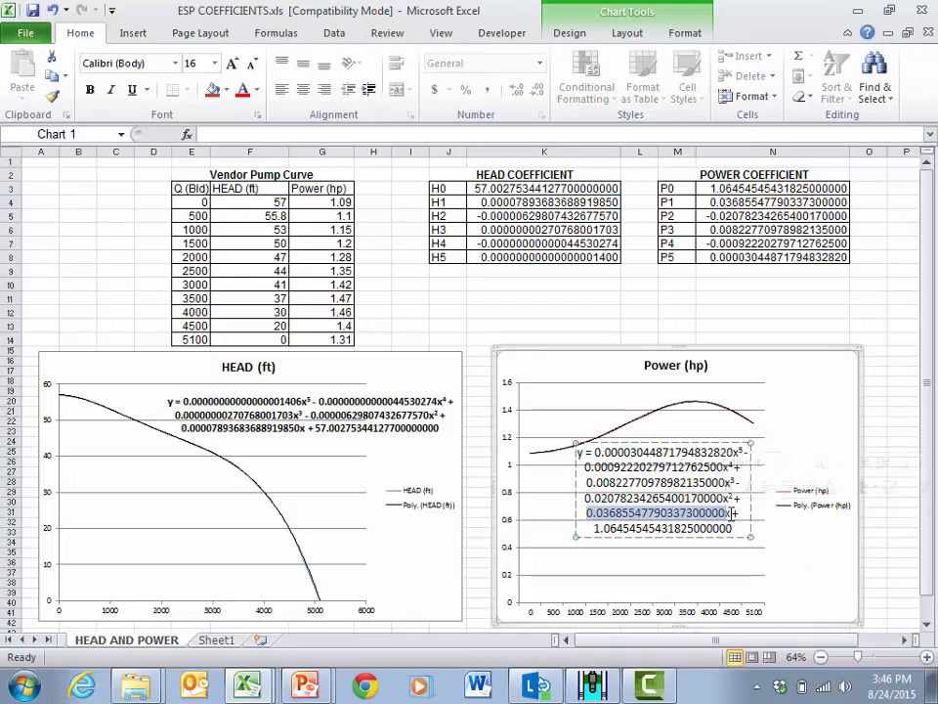
click(719, 217)
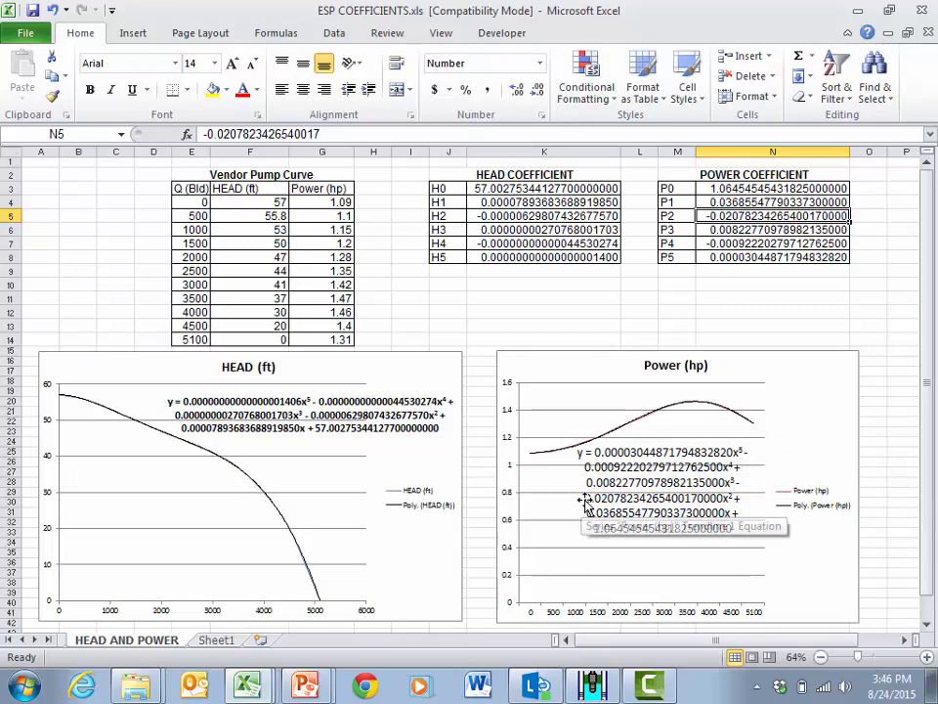
click(727, 499)
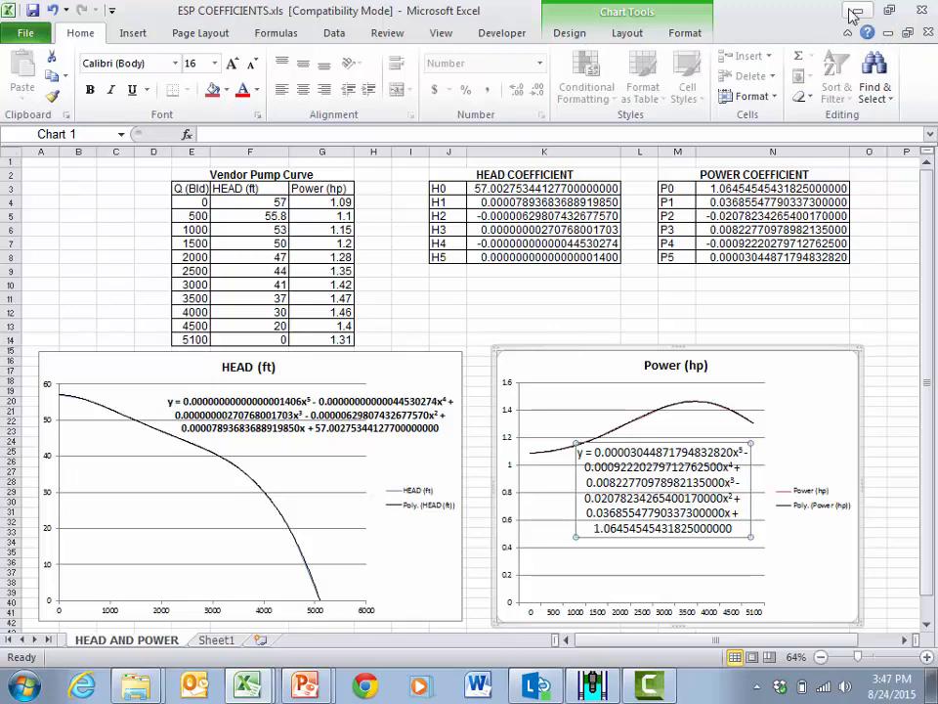
Switch to the IHS_PUMP_FORMAT.xls workbook and examine the head coefficients H0 to H4 in row 13
click(269, 676)
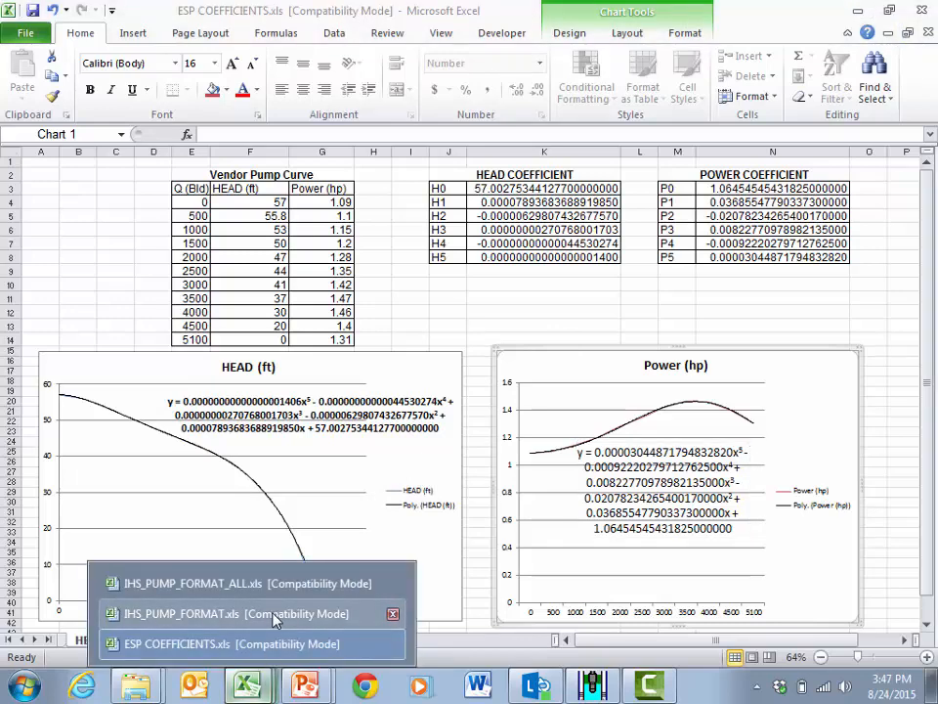
click(276, 616)
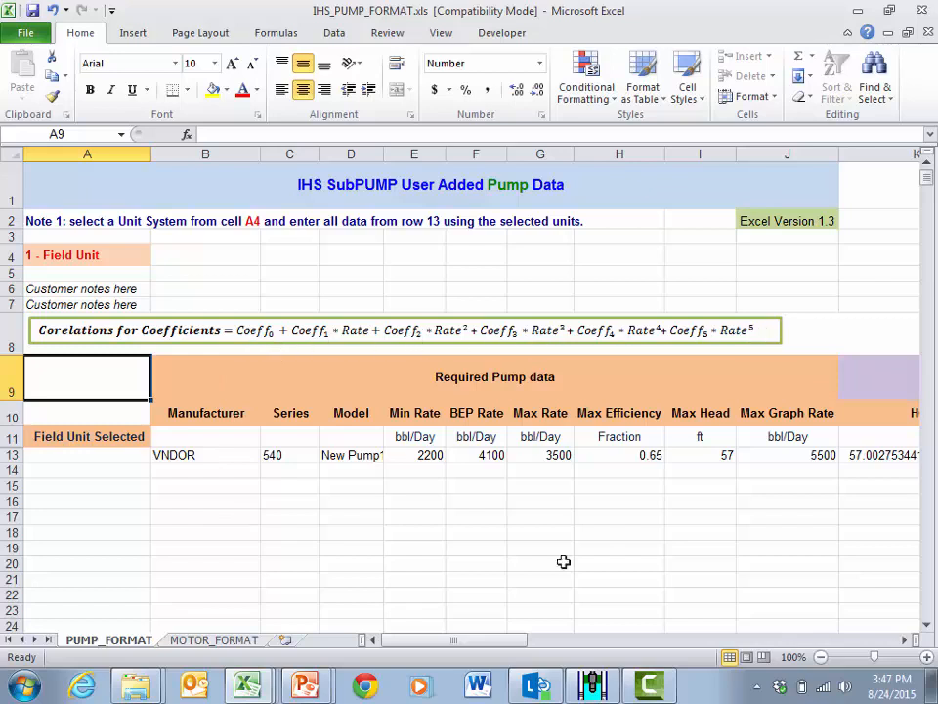
drag(493, 642, 626, 635)
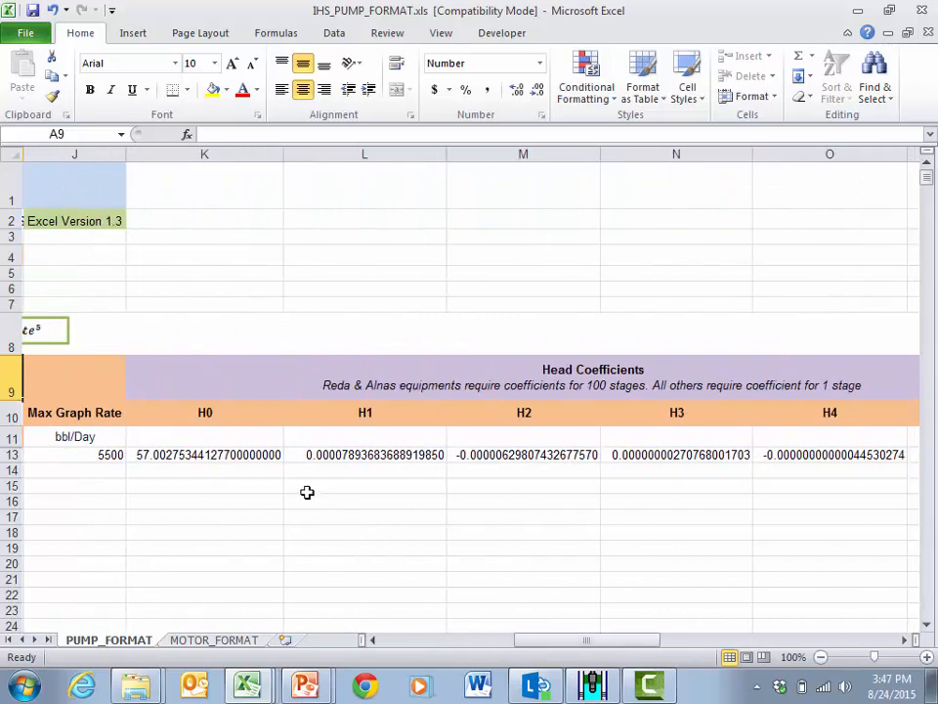
click(245, 457)
click(391, 456)
click(548, 455)
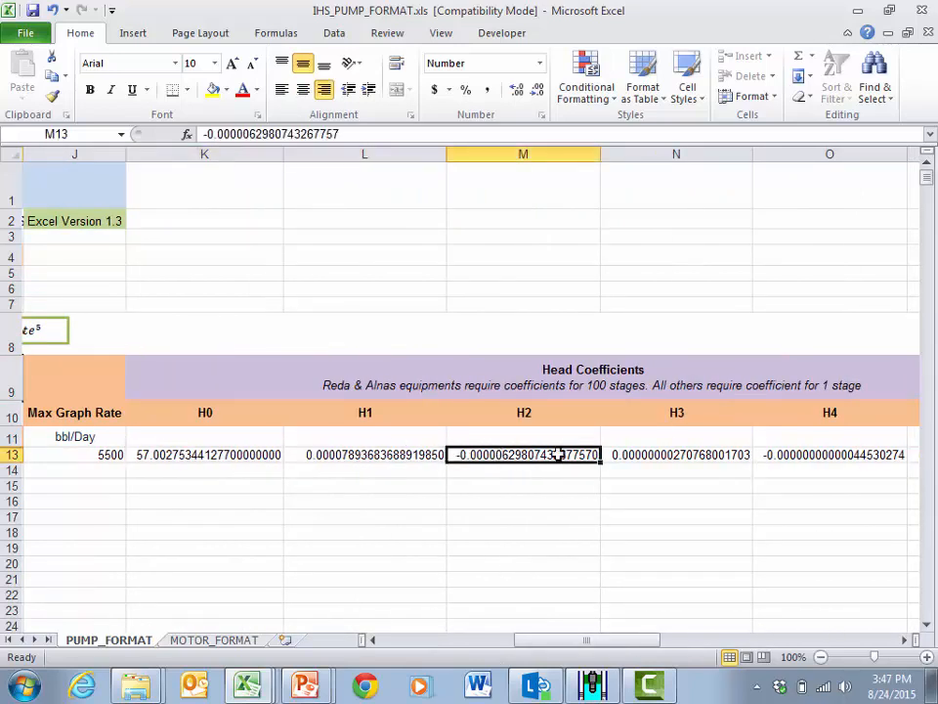
click(656, 453)
click(832, 452)
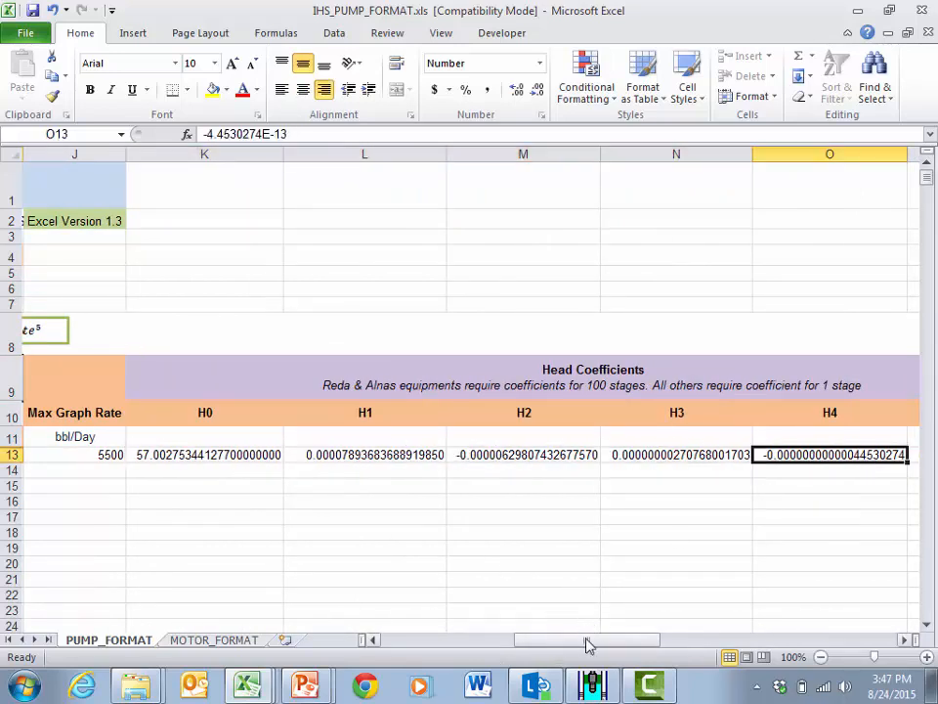
Examine the brake horsepower coefficients P0 to P3 in row 13
drag(587, 644, 664, 630)
click(448, 455)
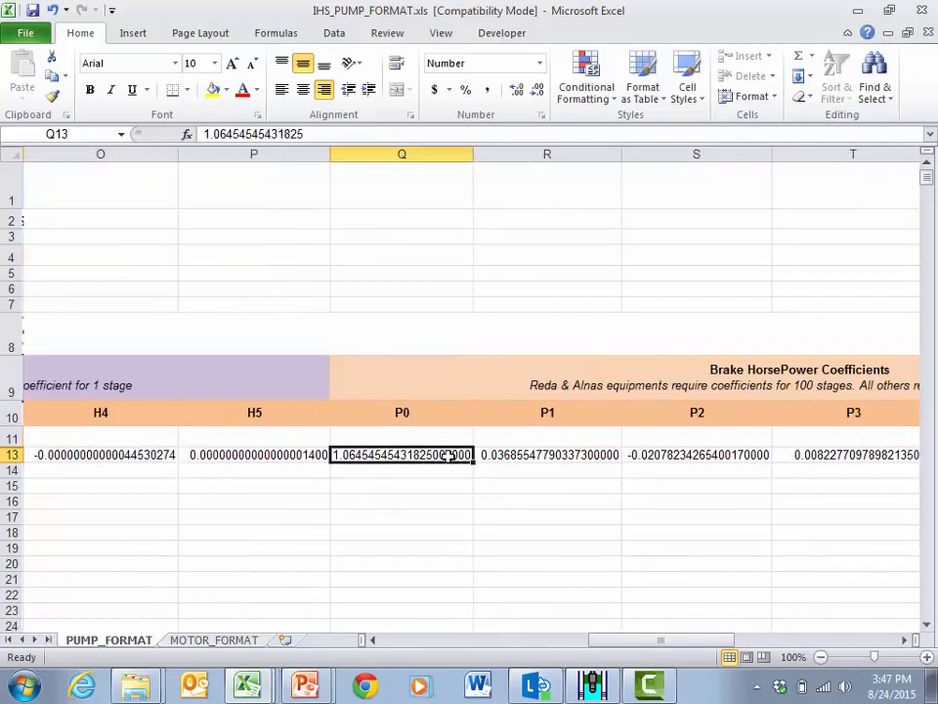
click(592, 455)
click(696, 455)
click(798, 454)
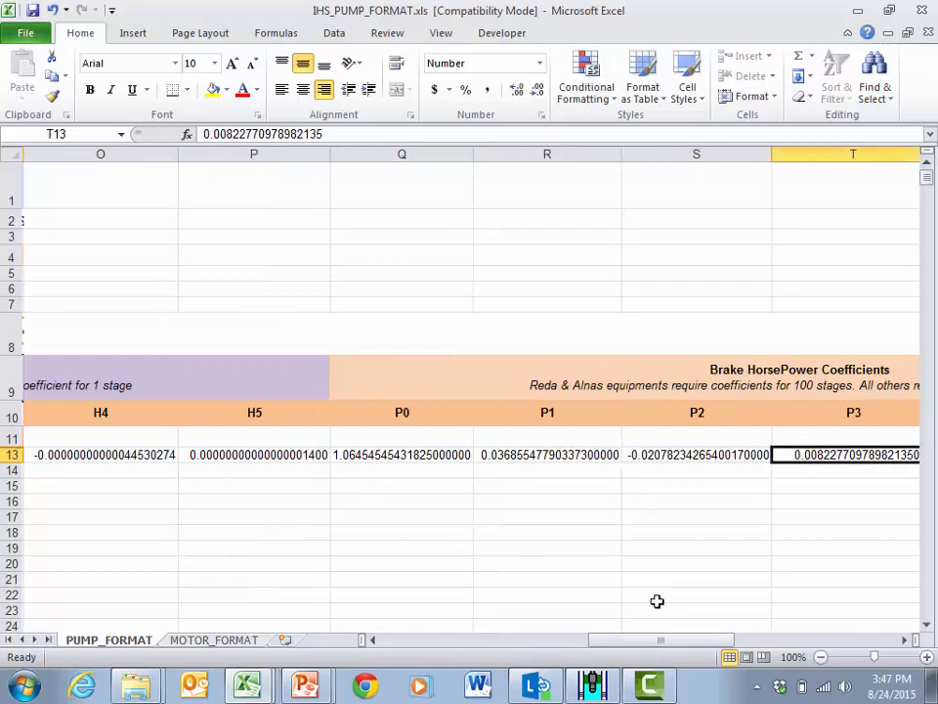
Return to the required pump data and review the manufacturer choices available for cell B13
drag(651, 640, 436, 647)
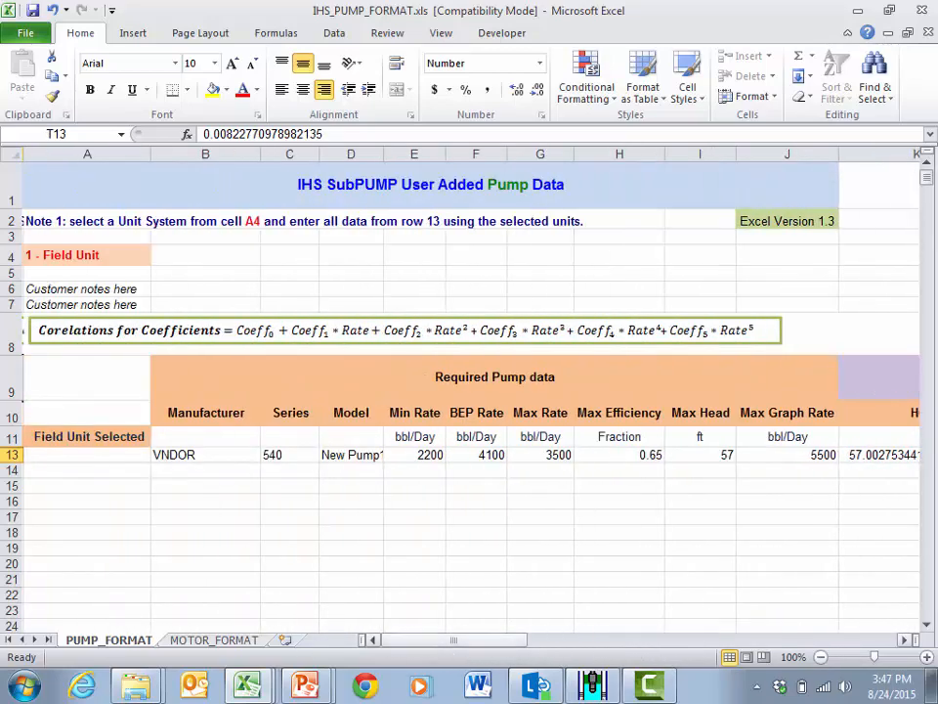
click(225, 450)
click(267, 455)
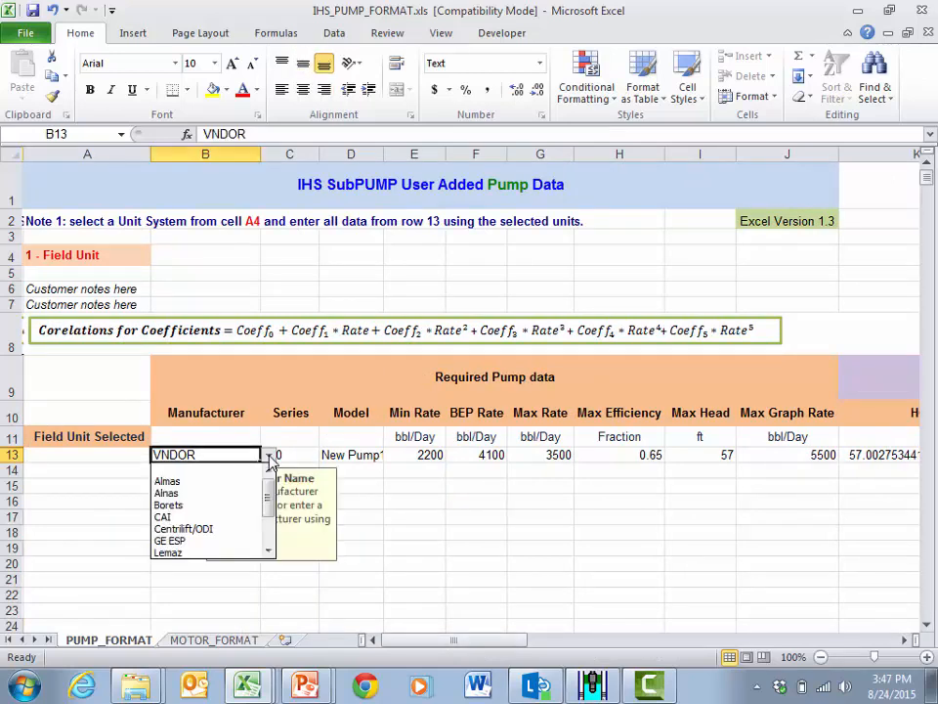
mouse_move(268, 489)
mouse_down()
mouse_move(267, 513)
mouse_move(268, 478)
mouse_up()
click(225, 454)
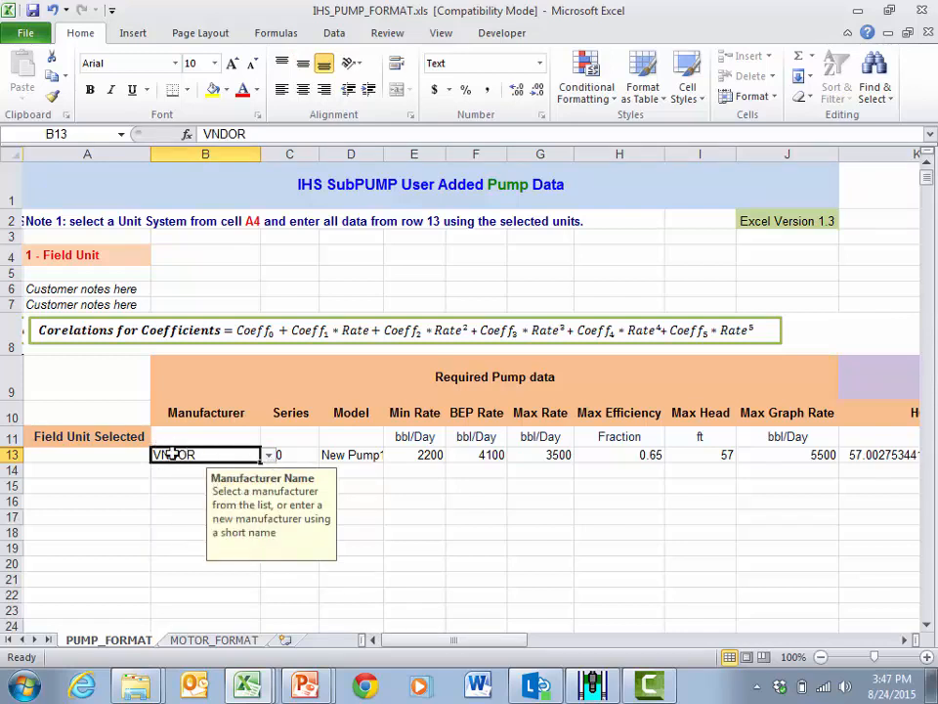
Check the pump's series and model in row 13 and widen column D to fit the full model name
click(299, 457)
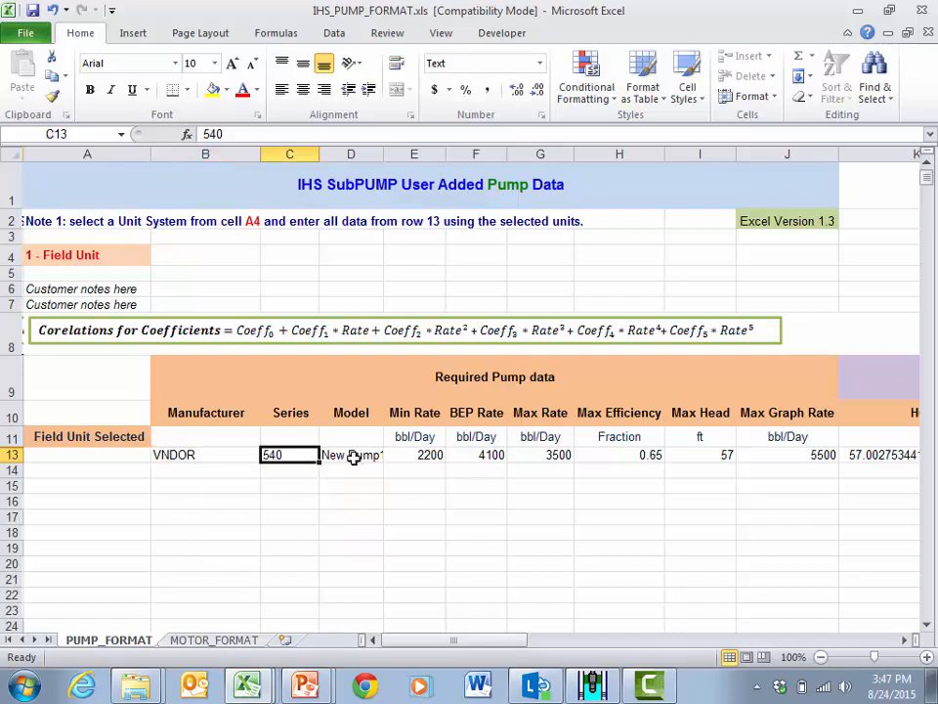
click(366, 454)
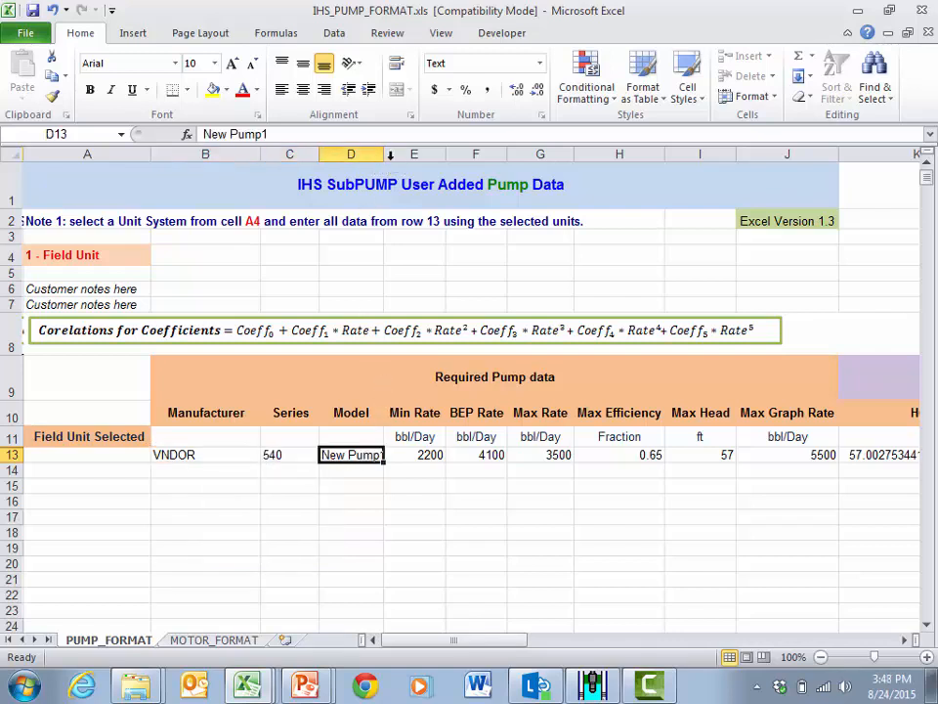
drag(384, 153, 417, 154)
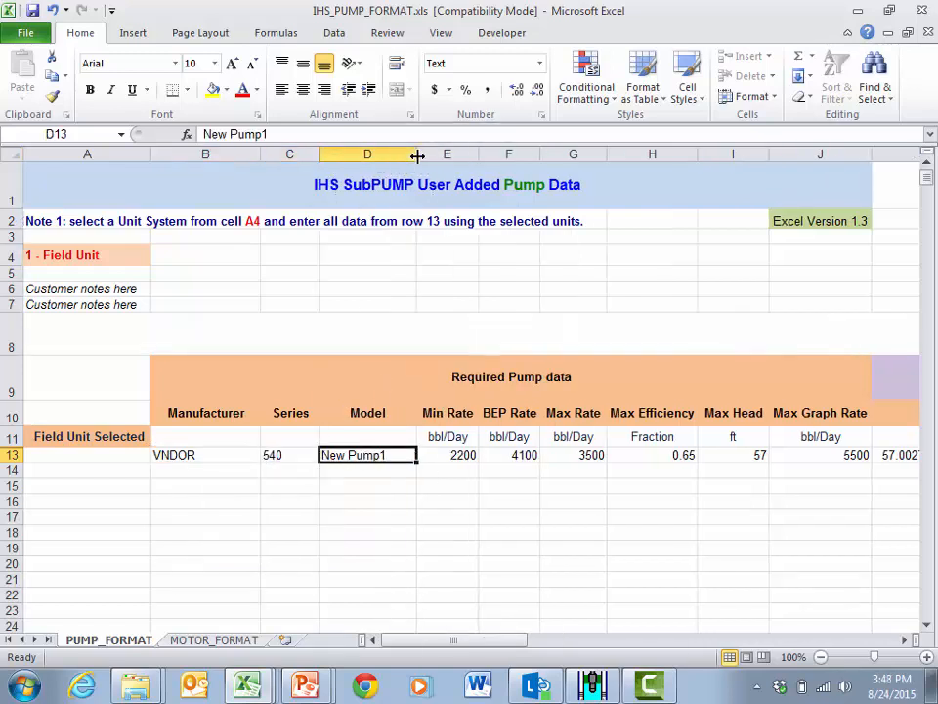
Review the pump's required values in row 13, from Min Rate through Max Efficiency and Max Head to Max Graph Rate
click(459, 455)
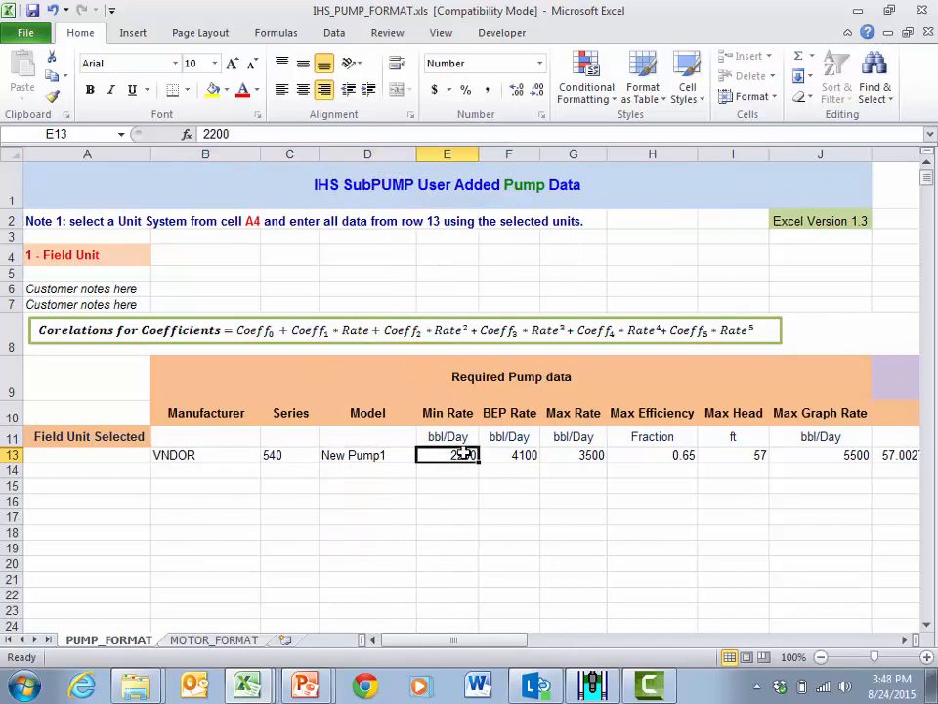
click(528, 457)
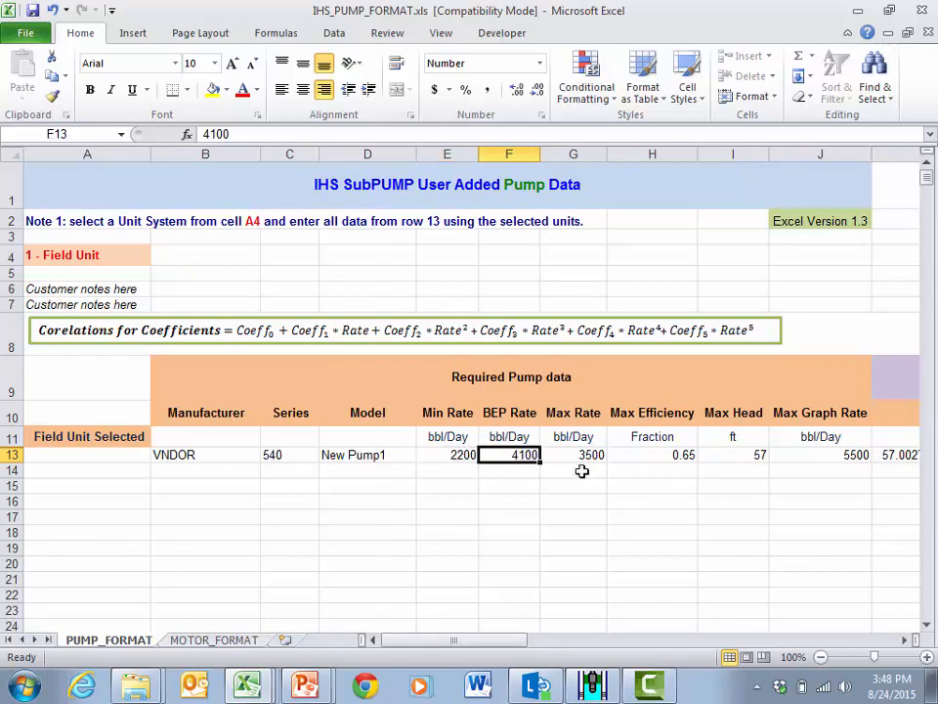
click(594, 455)
click(692, 455)
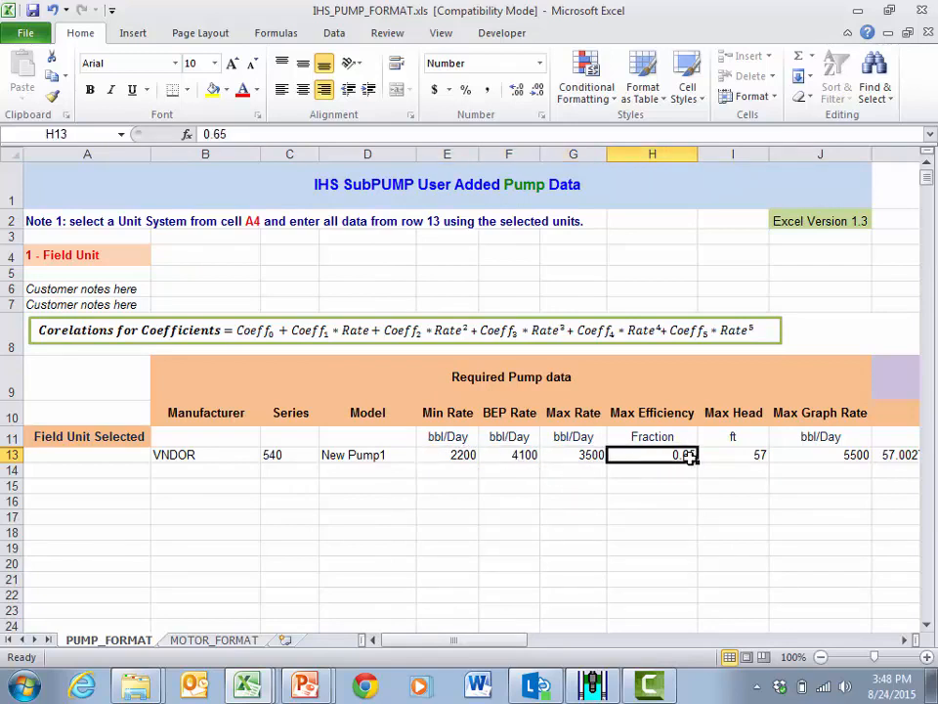
click(745, 456)
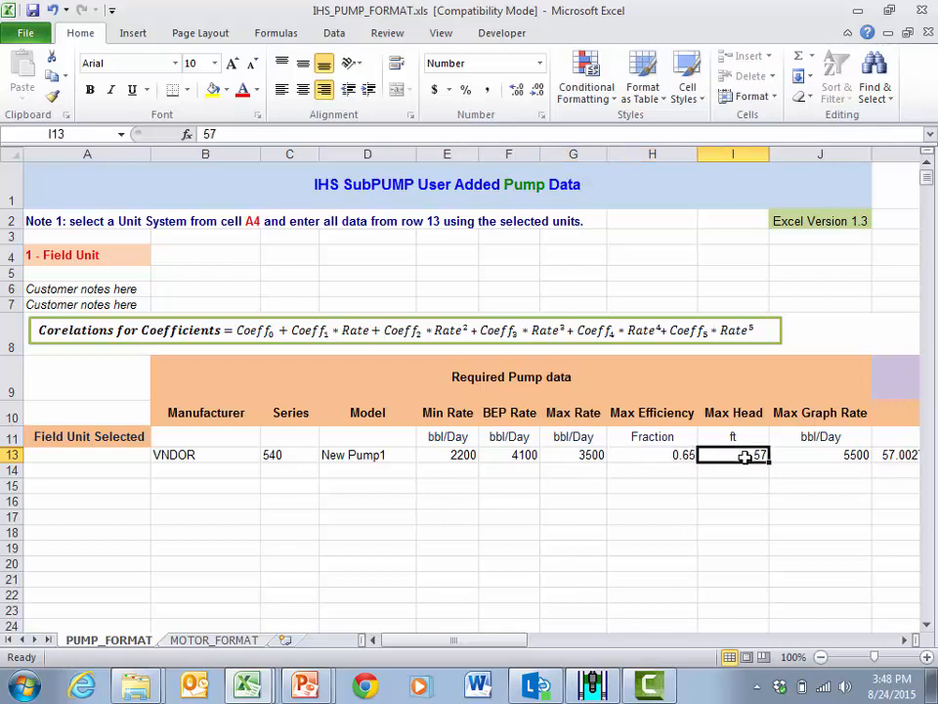
click(806, 456)
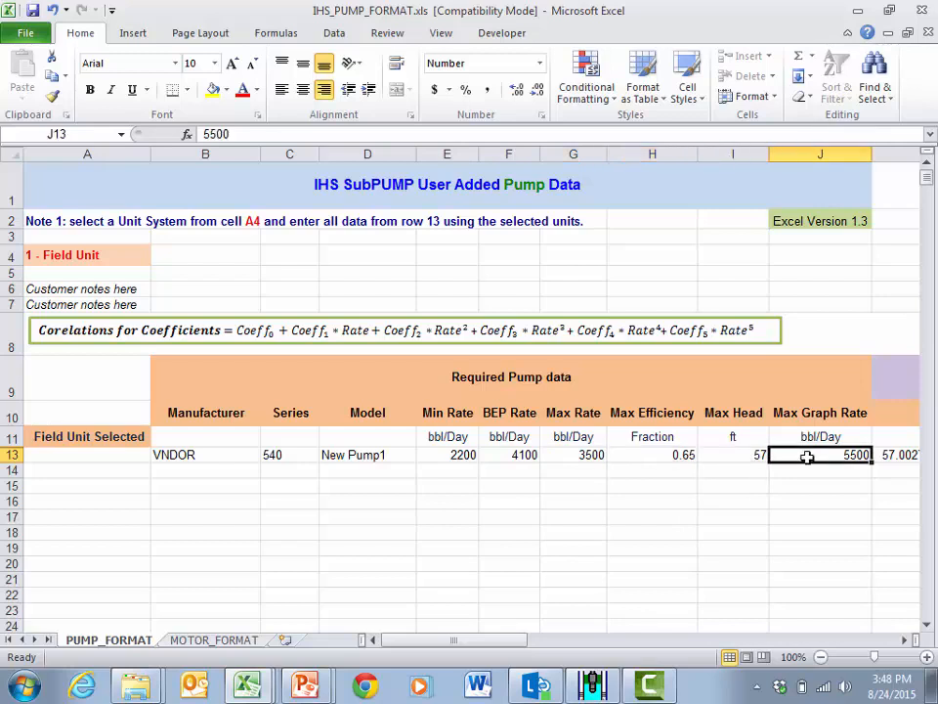
Examine the Pump OD entry and the optional housing and shaft columns, and return to the start of the sheet
drag(507, 641, 795, 640)
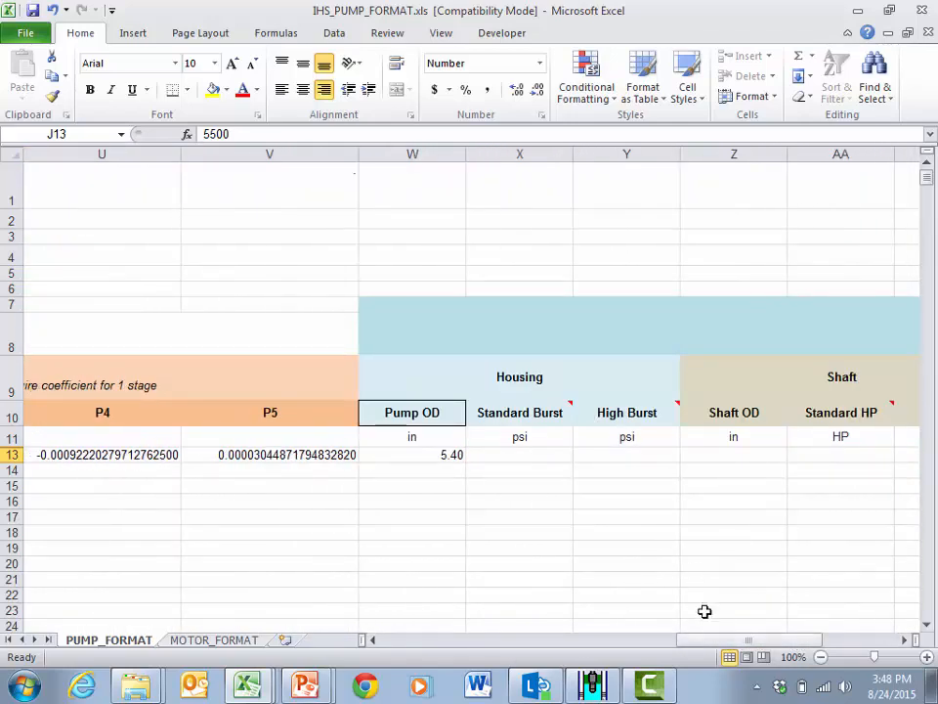
drag(729, 645, 740, 640)
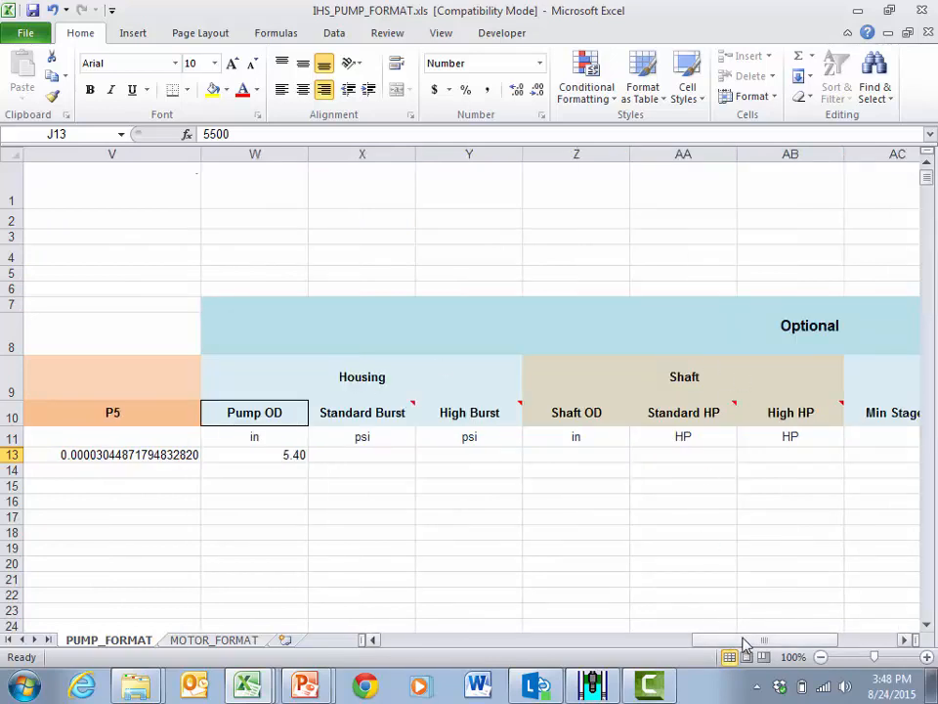
drag(735, 641, 372, 643)
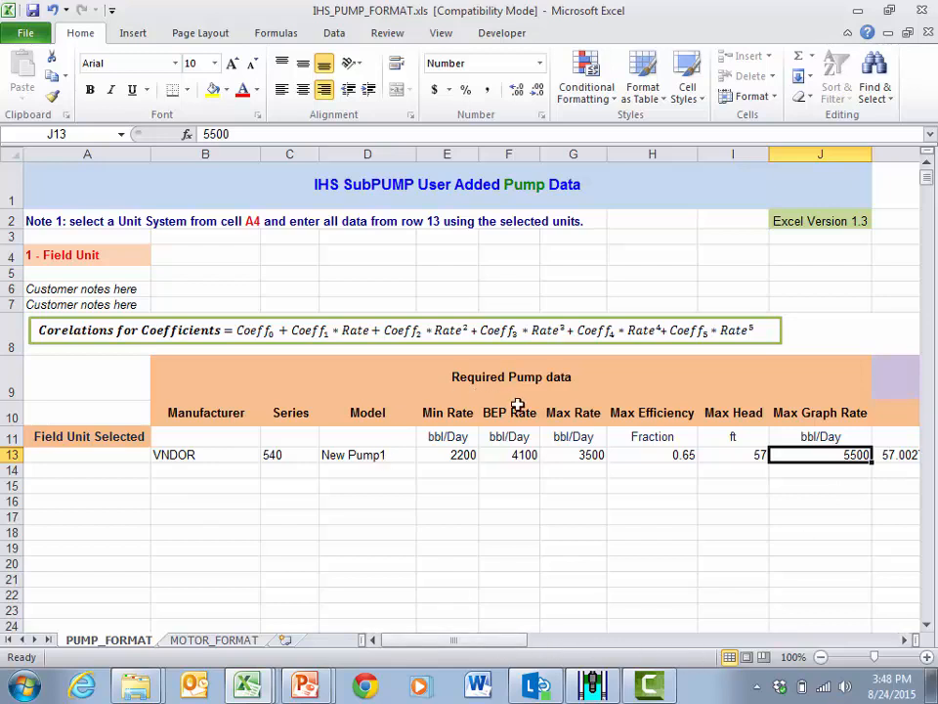
Switch to SubPUMP, open Equipment Selection and choose Equipment Excel File as the pump's data source
click(858, 13)
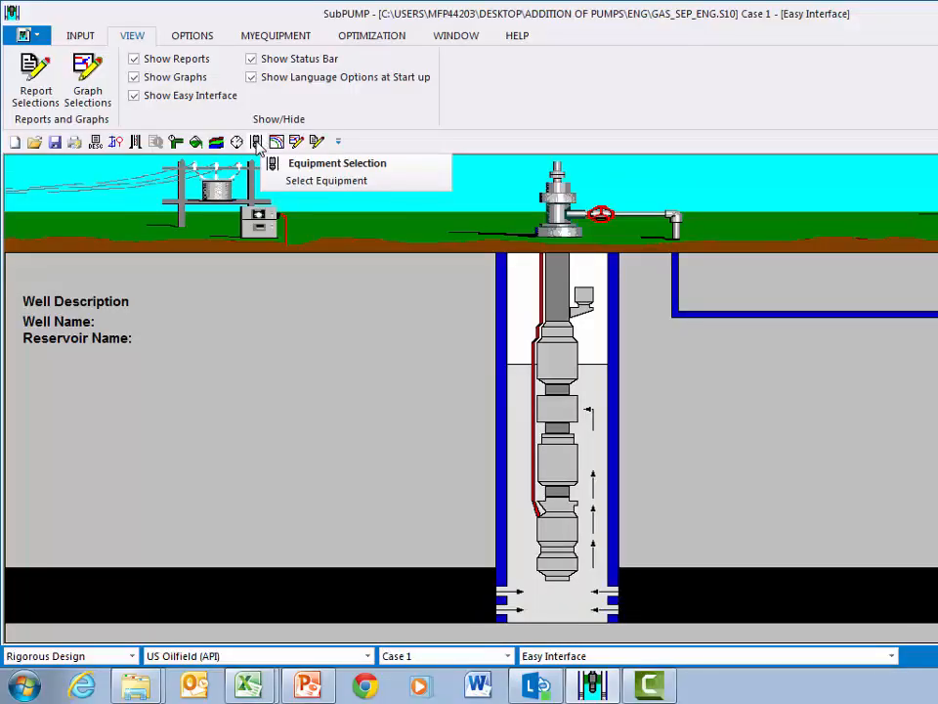
click(256, 143)
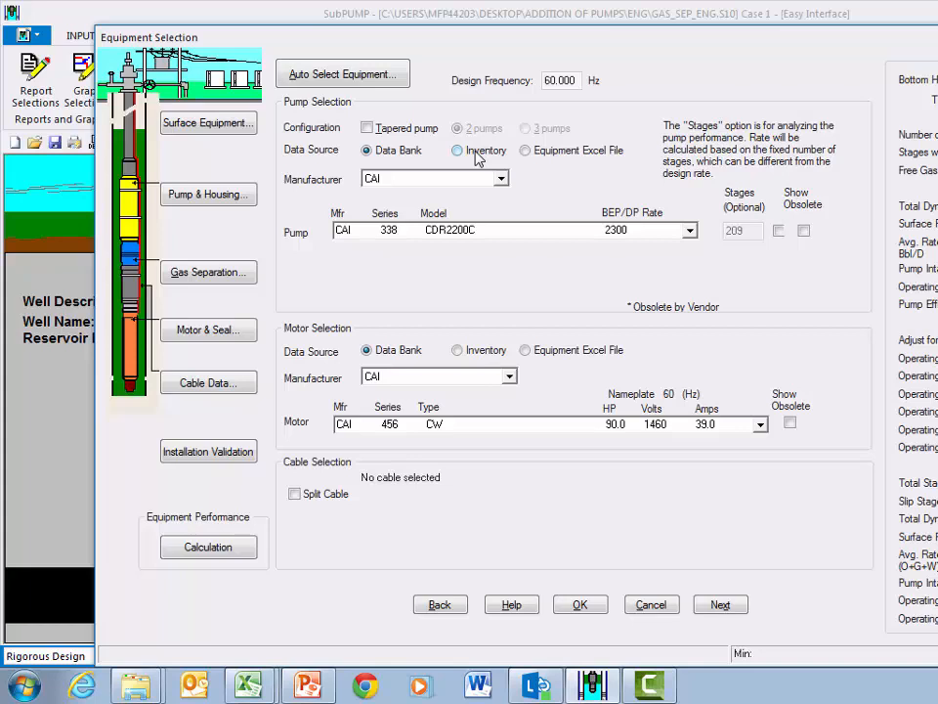
click(564, 159)
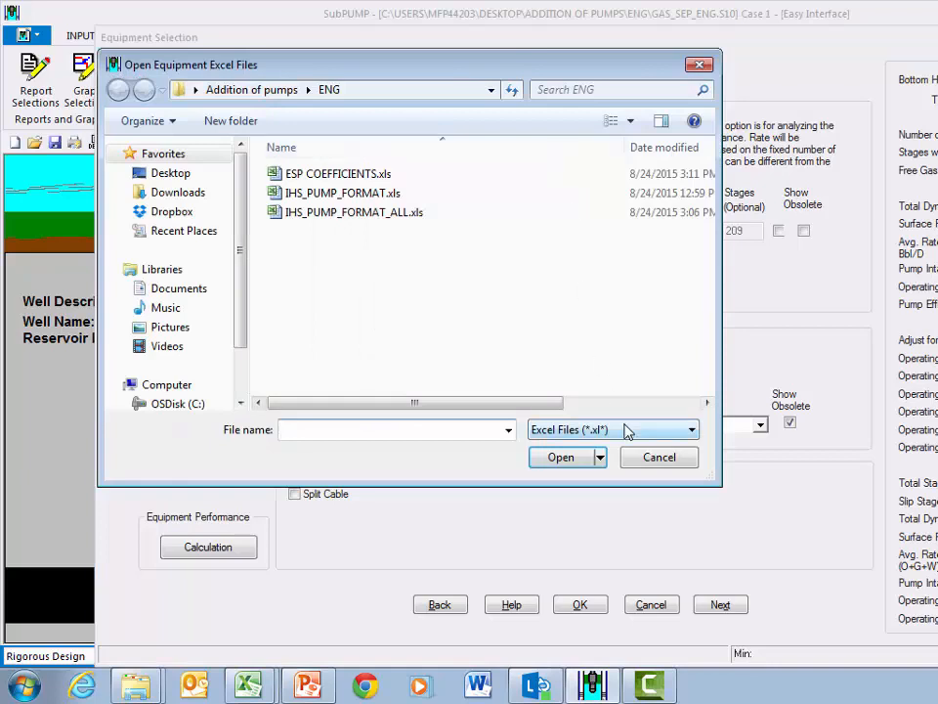
Filter the files to Excel Files (*.xls), load IHS_PUMP_FORMAT.xls as the equipment file and view its list of pumps
click(626, 431)
click(629, 458)
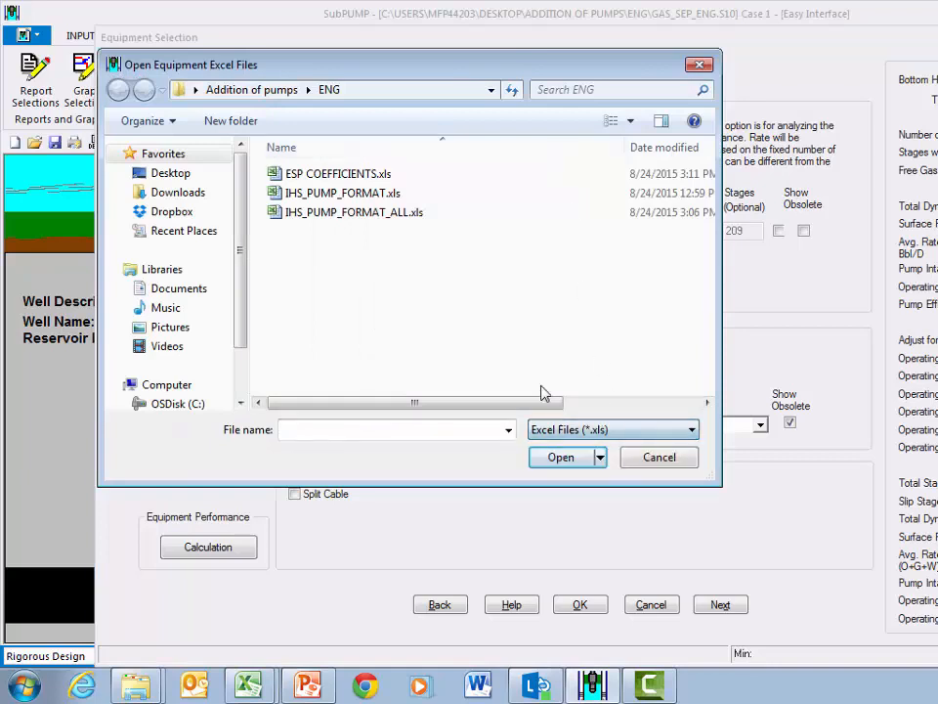
click(341, 195)
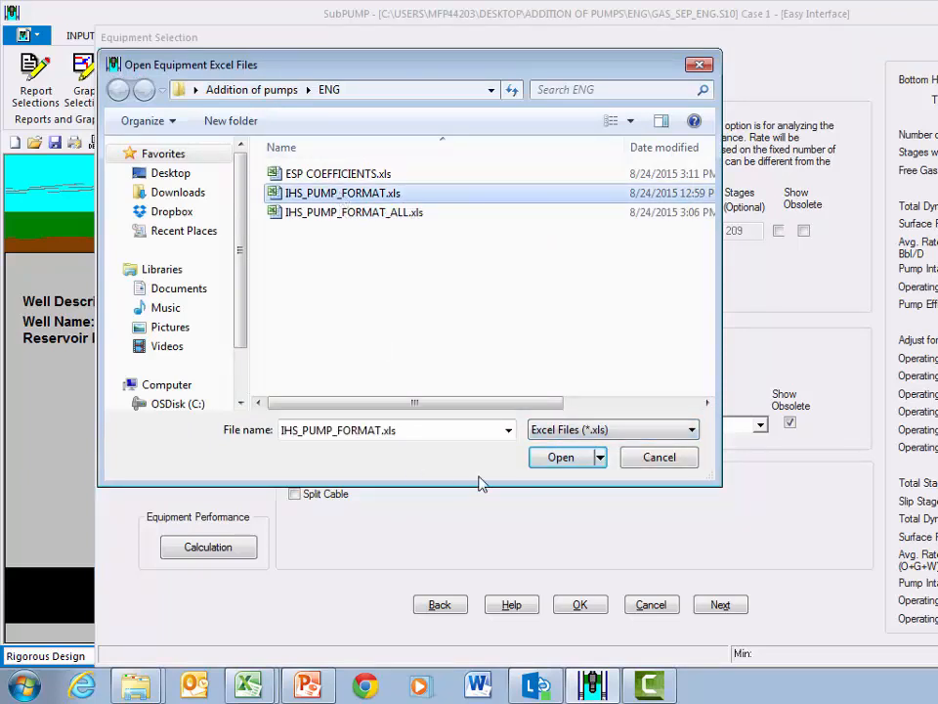
click(548, 458)
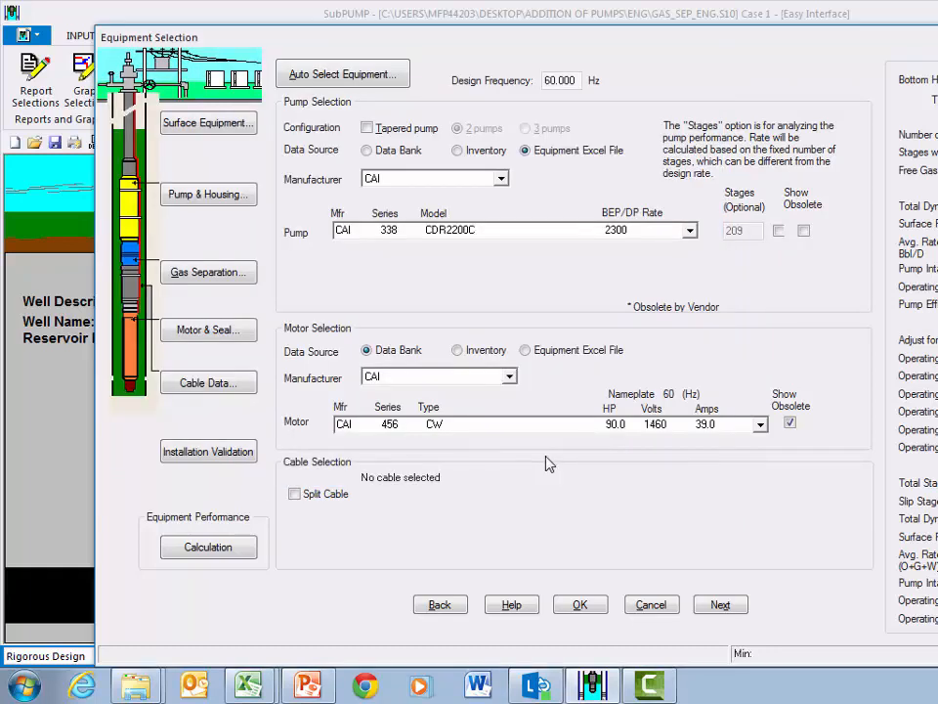
click(690, 234)
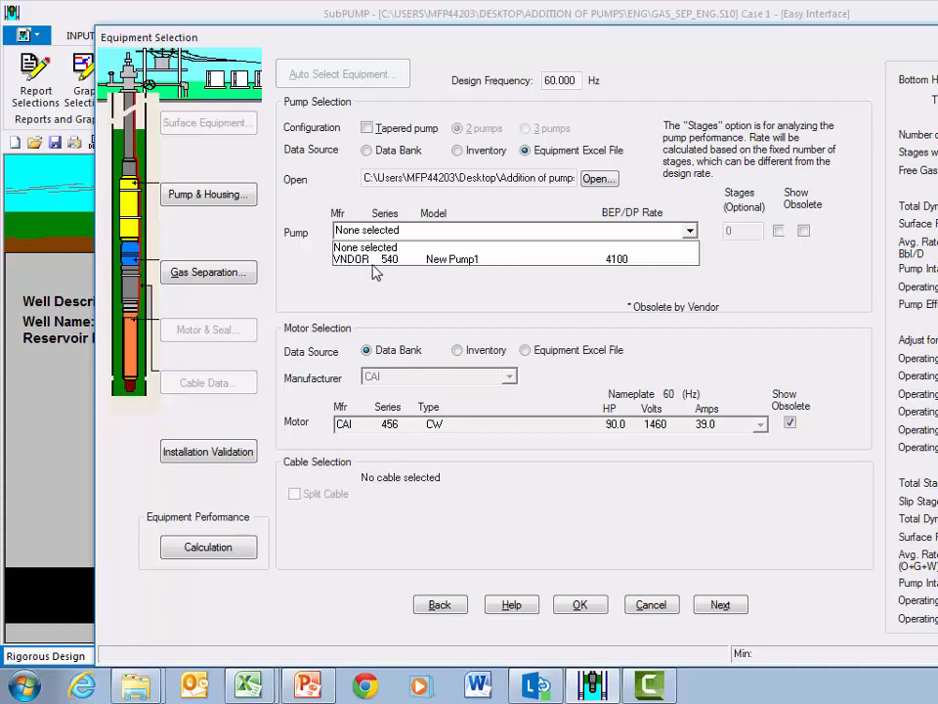
click(690, 233)
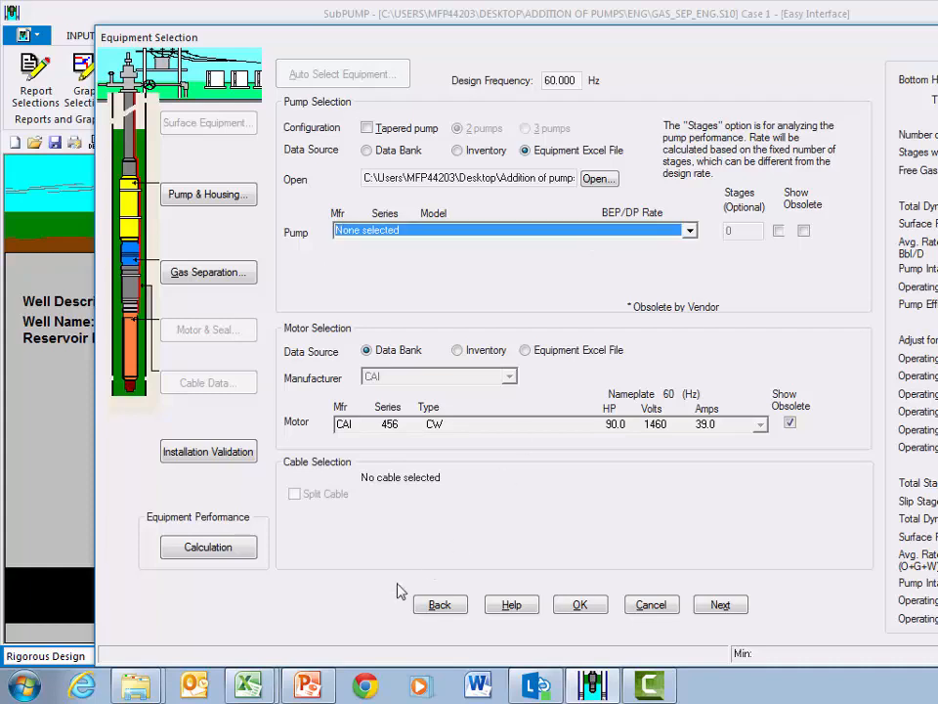
Switch to the IHS_PUMP_FORMAT_ALL.xls workbook in Excel and examine its list of pump models
click(248, 685)
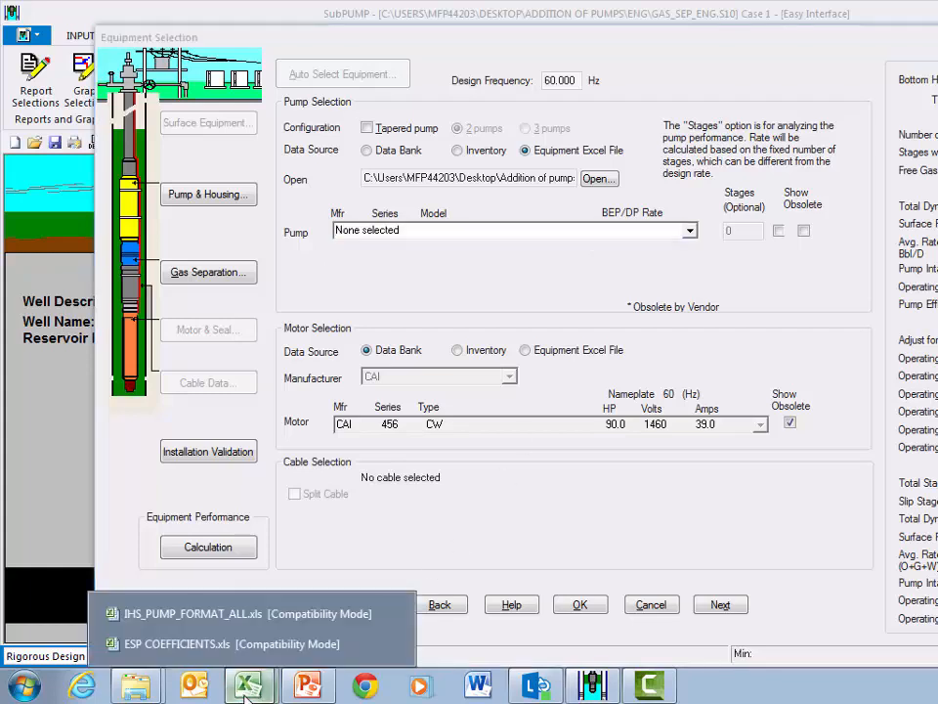
click(244, 613)
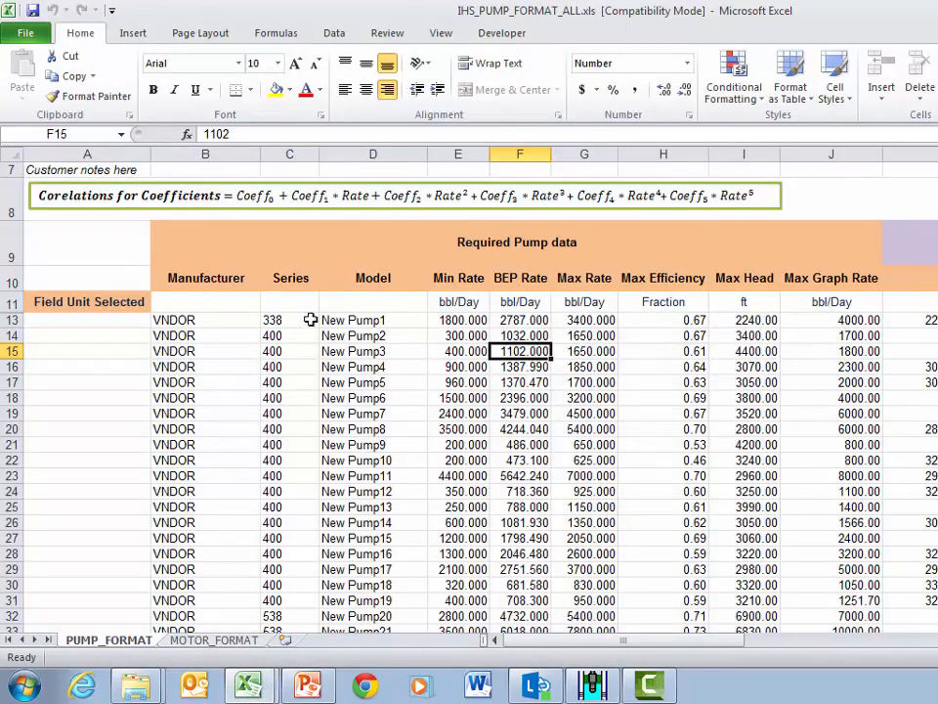
scroll(310, 319, down, 1)
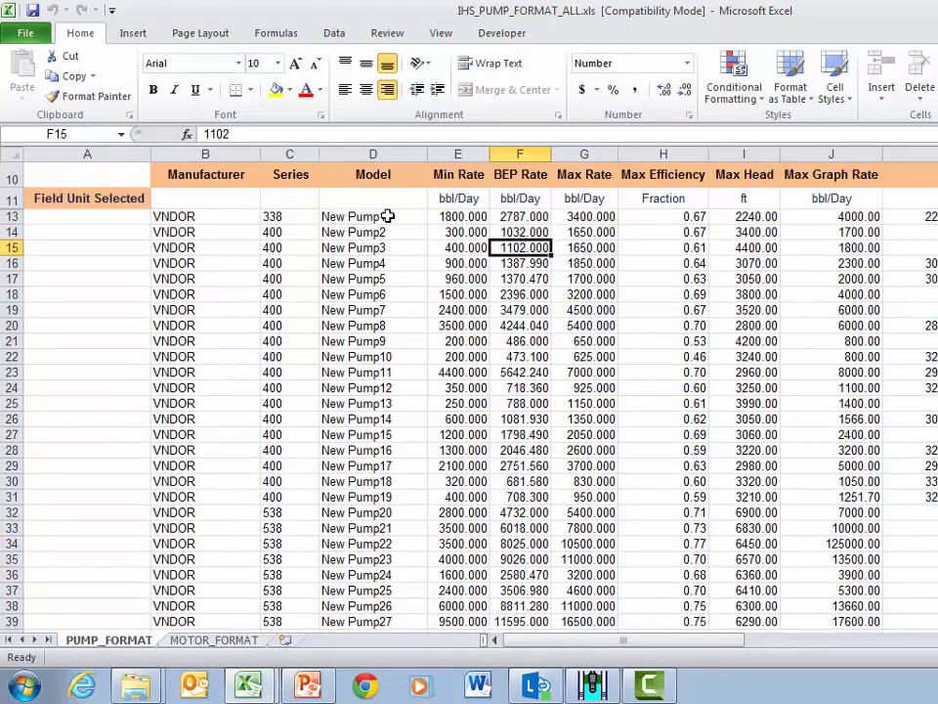
Examine the New Pump model entries in the Model column, from the header rows to the end of the list
drag(388, 216, 377, 601)
scroll(379, 606, up, 3)
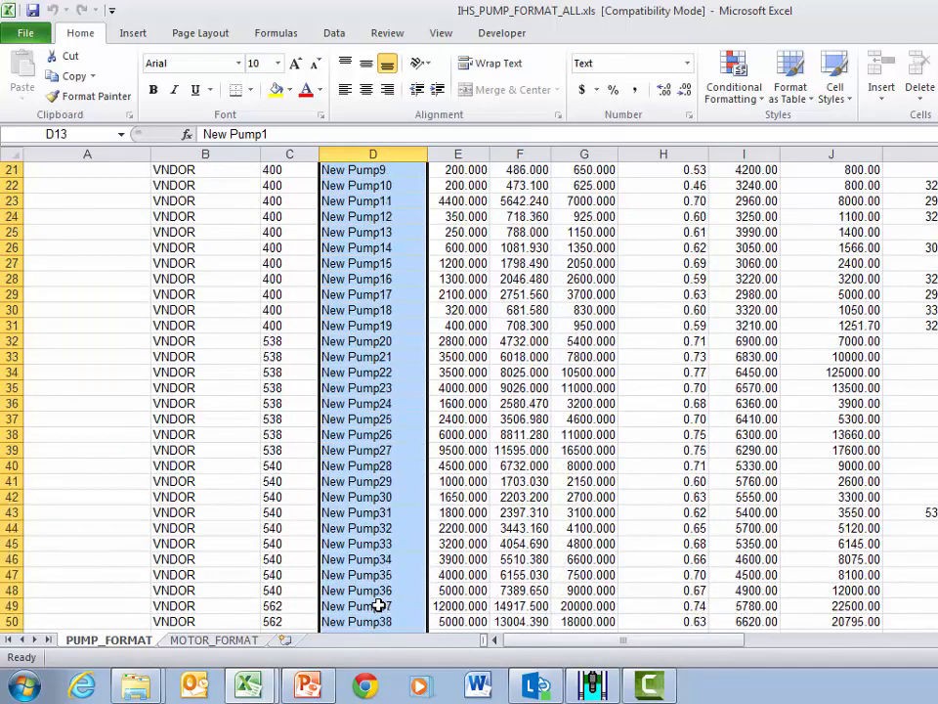
scroll(379, 606, up, 7)
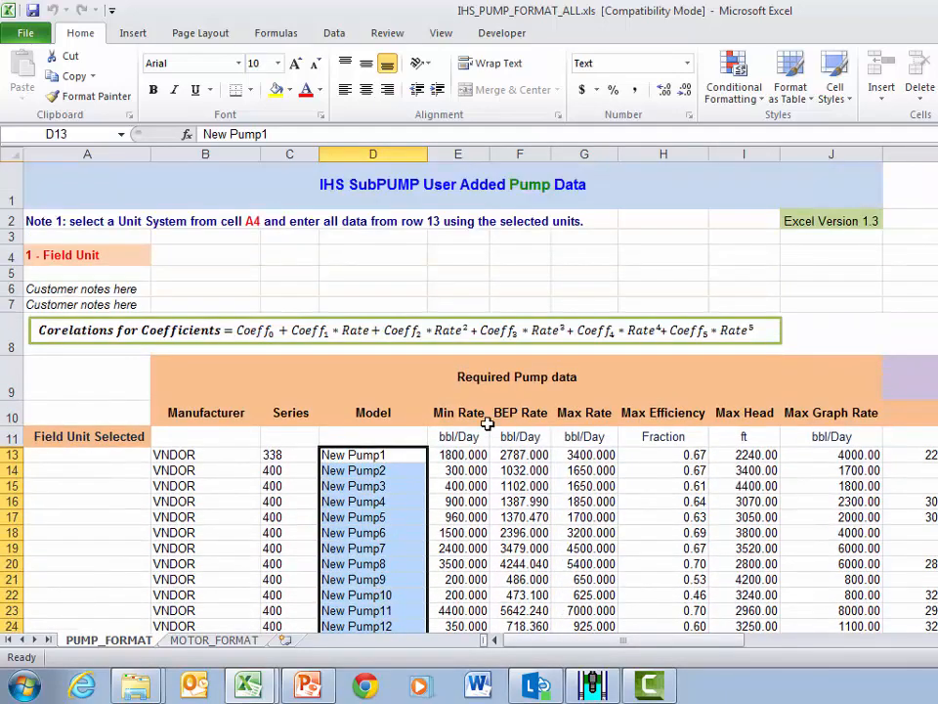
drag(730, 645, 657, 640)
scroll(918, 495, down, 8)
scroll(917, 495, down, 2)
scroll(659, 547, up, 10)
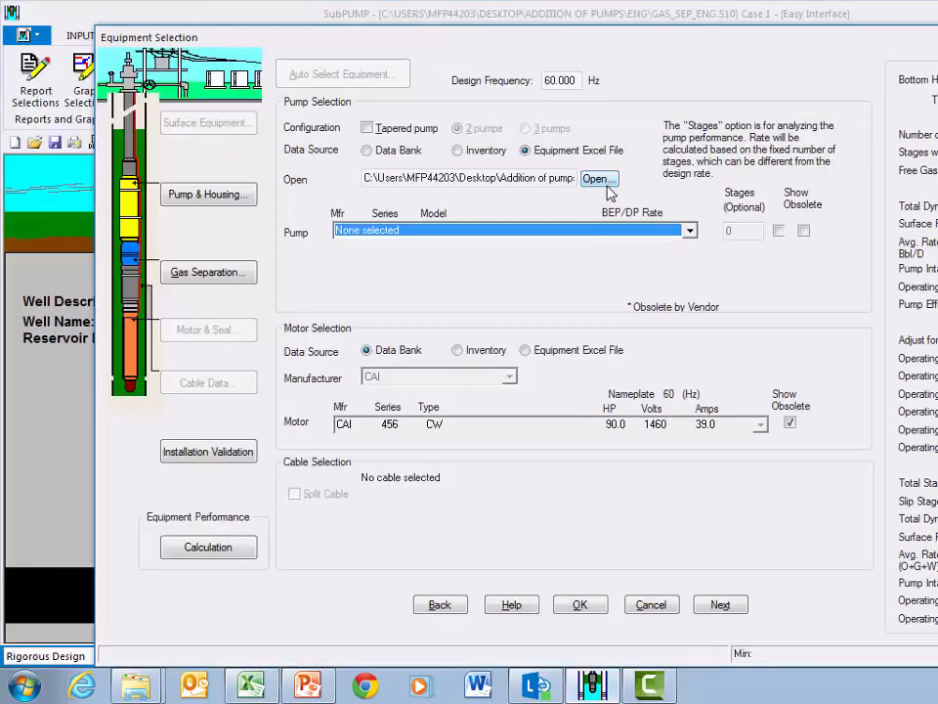
In SubPUMP, filter the files to Excel Files (*.xls), load IHS_PUMP_FORMAT_ALL.xls as the equipment file and view its list of pumps
click(598, 179)
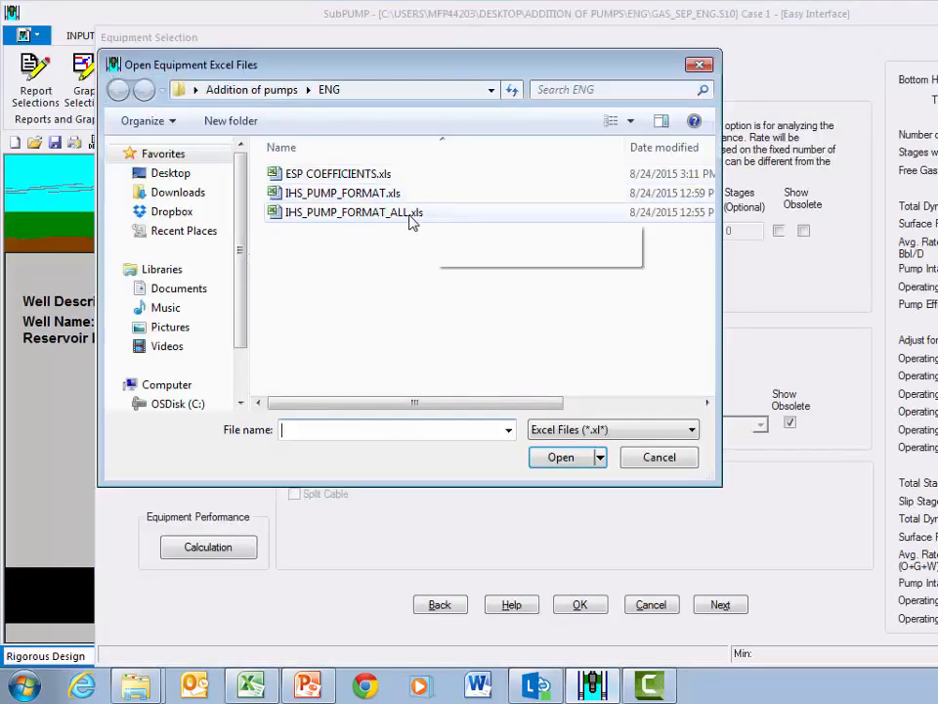
click(400, 223)
click(577, 430)
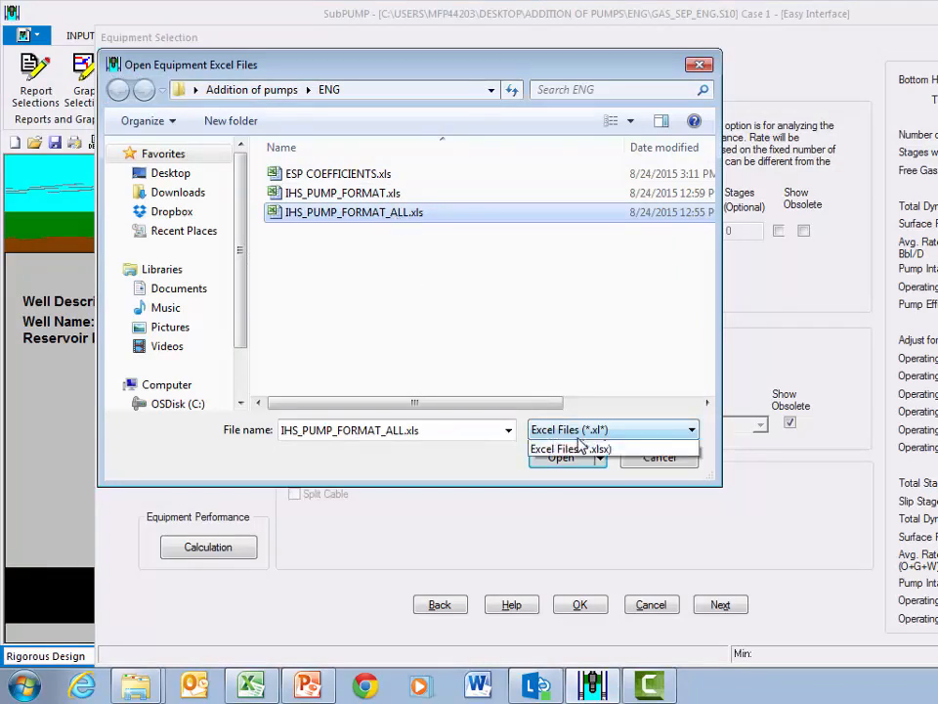
click(565, 459)
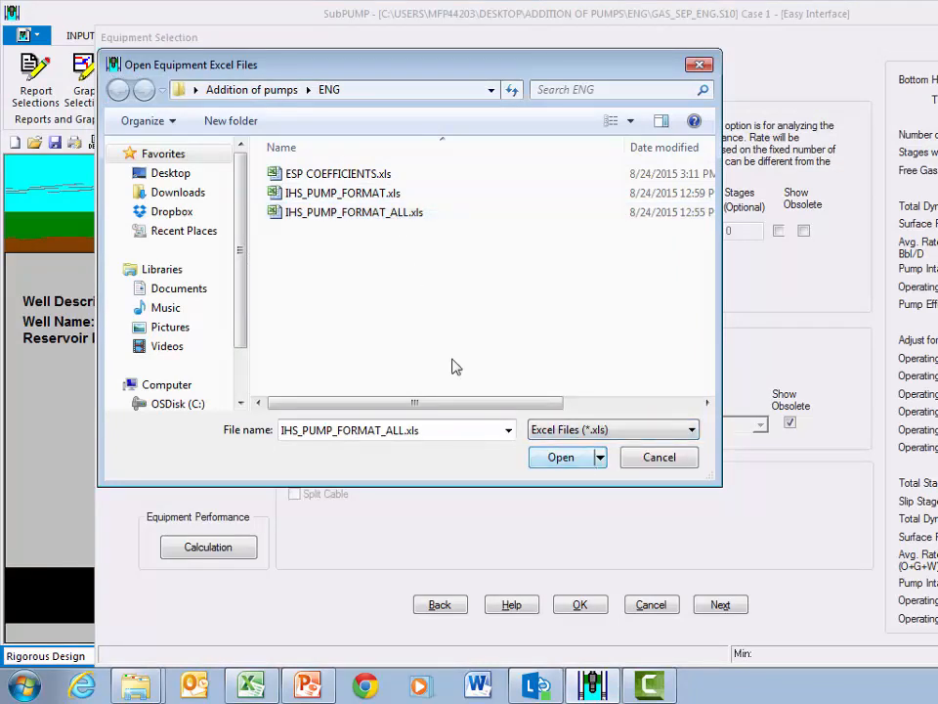
click(411, 221)
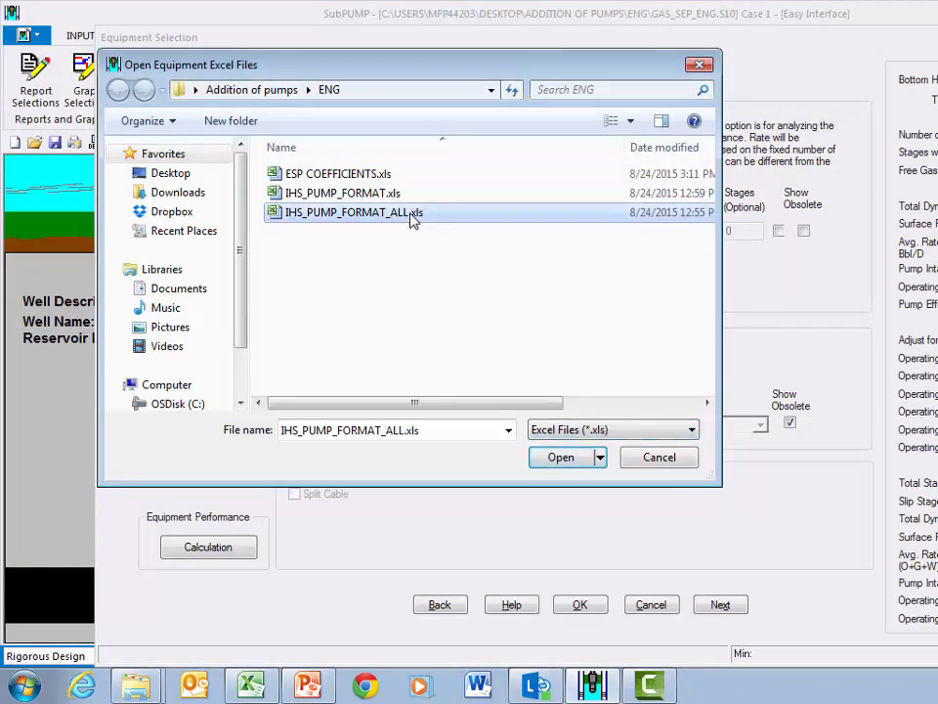
click(564, 457)
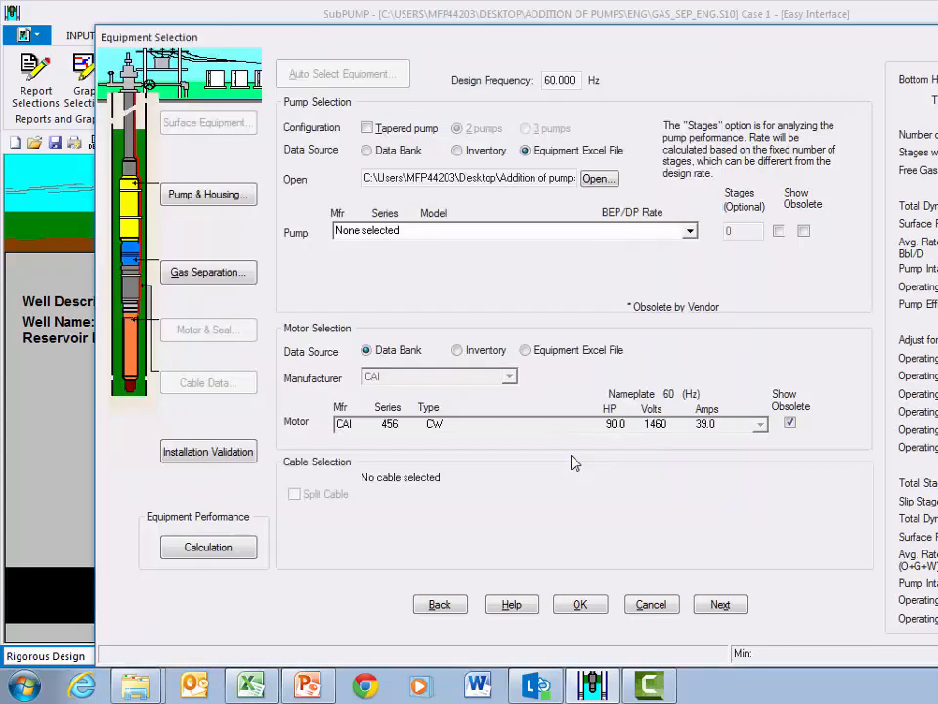
click(690, 232)
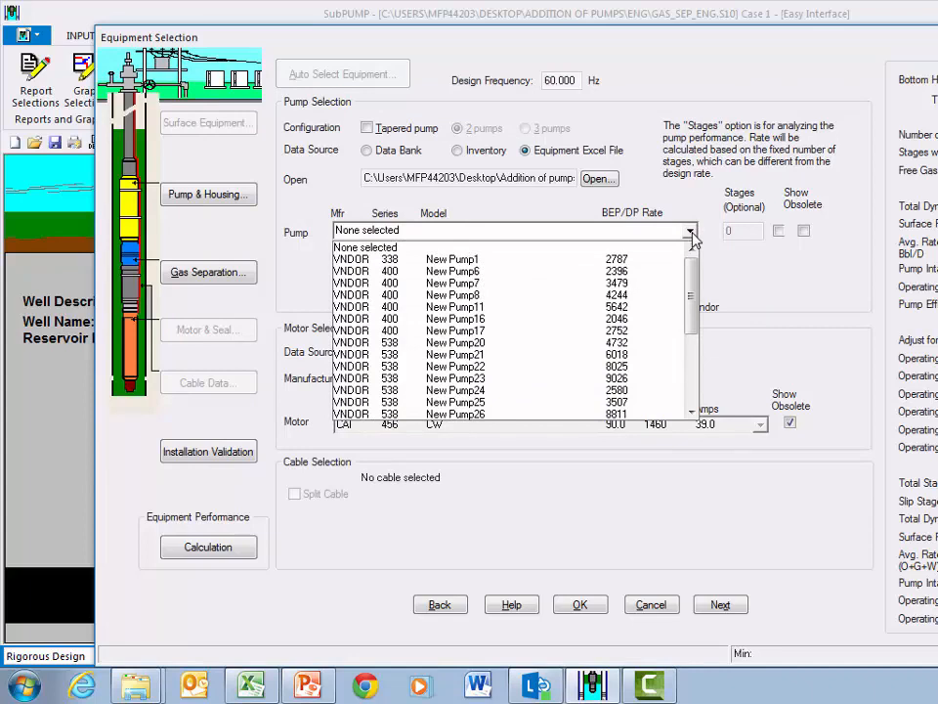
mouse_move(691, 273)
mouse_down()
mouse_move(691, 391)
mouse_move(697, 264)
mouse_up()
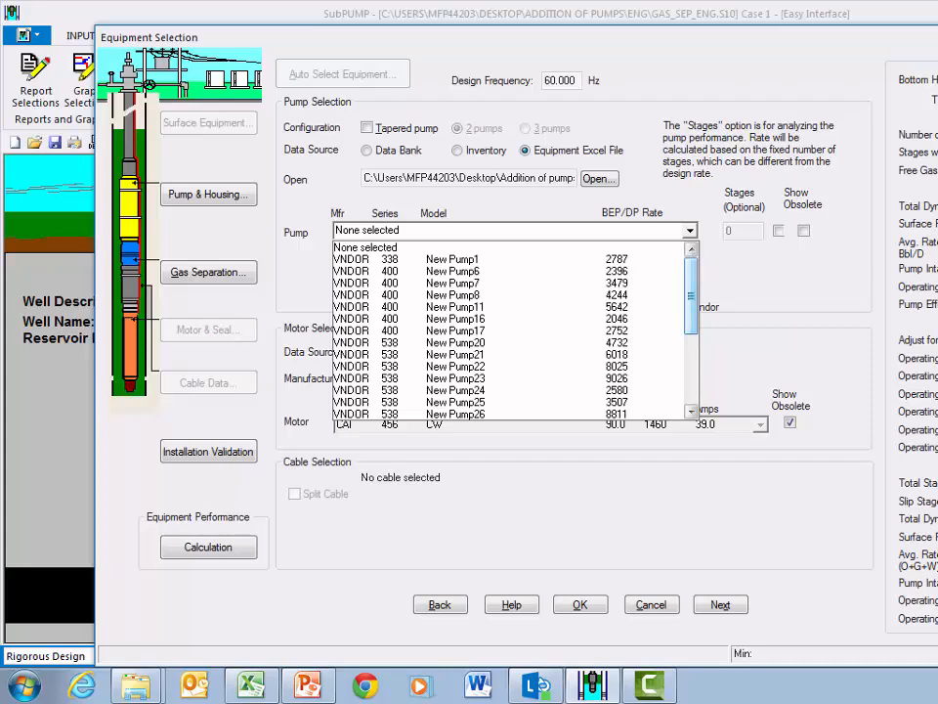
click(691, 230)
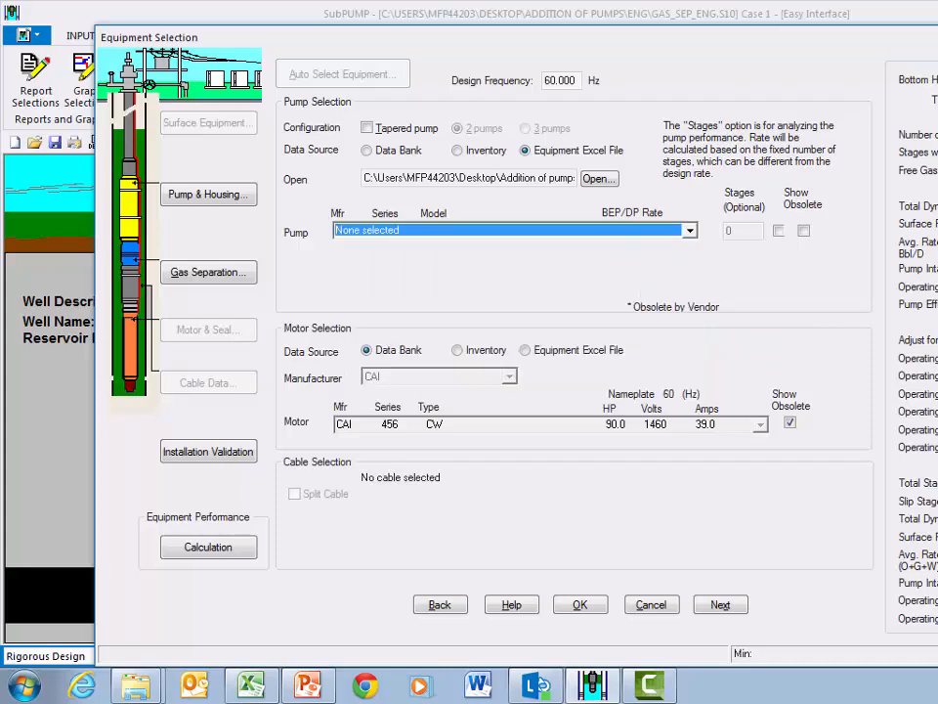
key(Escape)
Open Additional Pumps, keep Others as the manufacturer and select Reda 540 GN3200 as the catalog pump reference
click(276, 36)
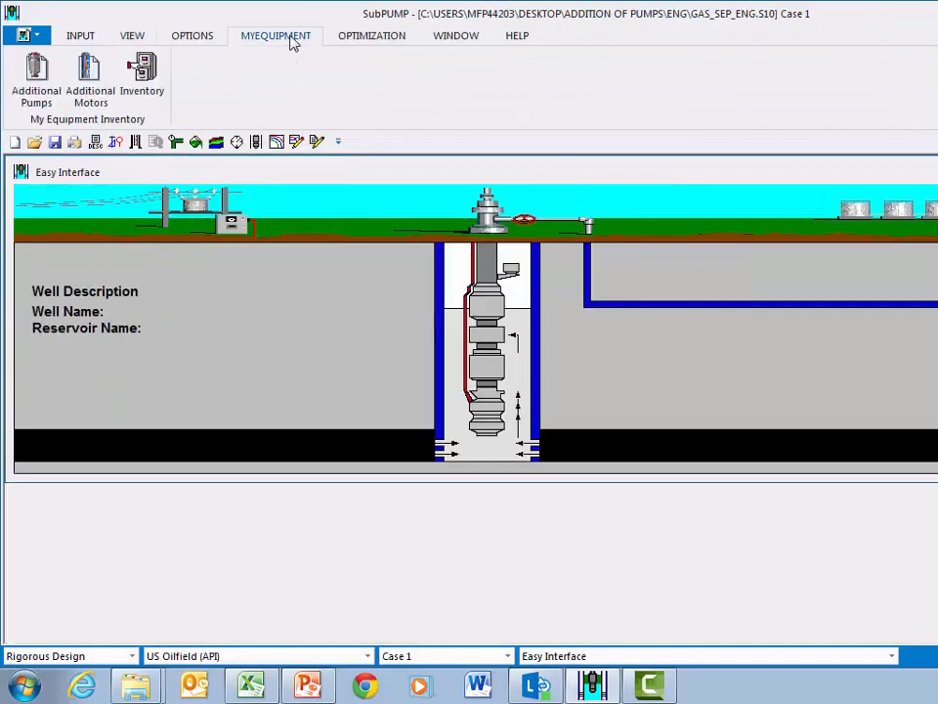
click(47, 93)
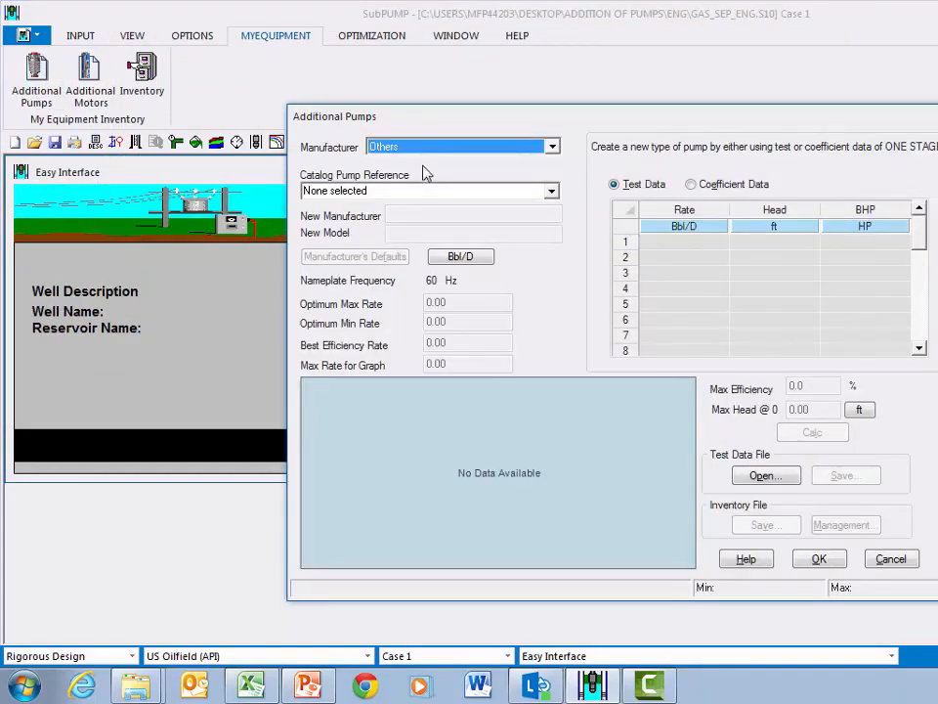
click(553, 145)
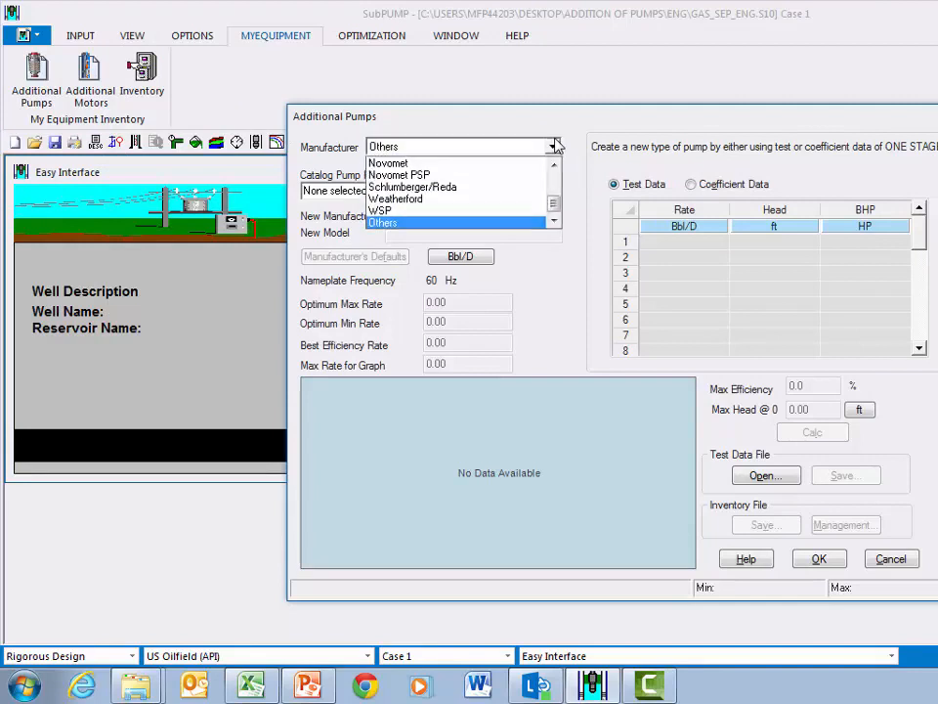
click(555, 145)
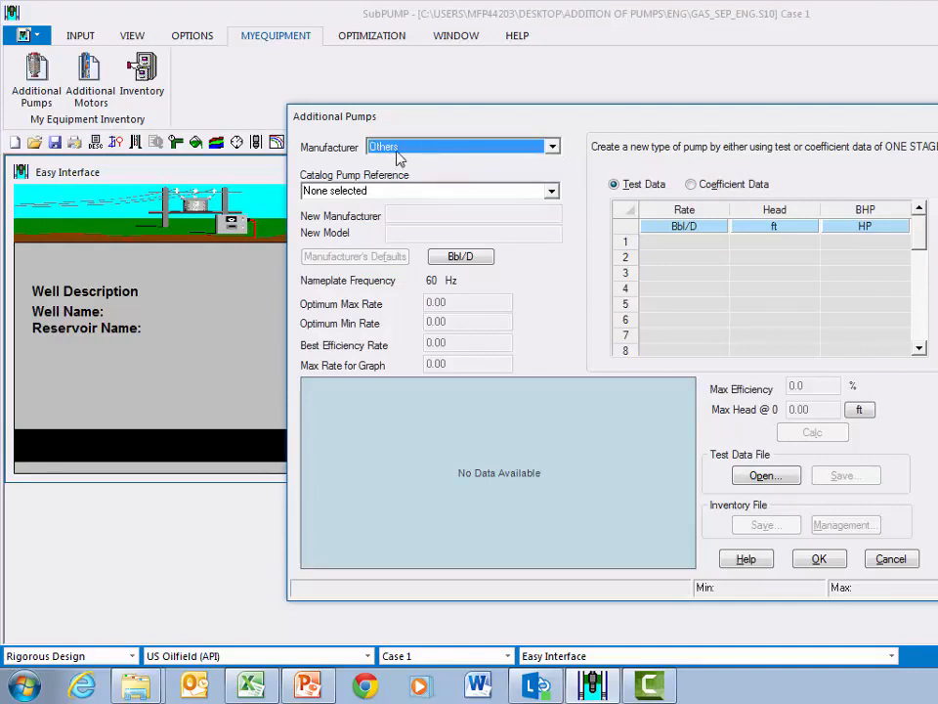
click(551, 191)
drag(552, 240, 553, 256)
Enter VNDOR as the new manufacturer and Pump1 as the new model
click(437, 211)
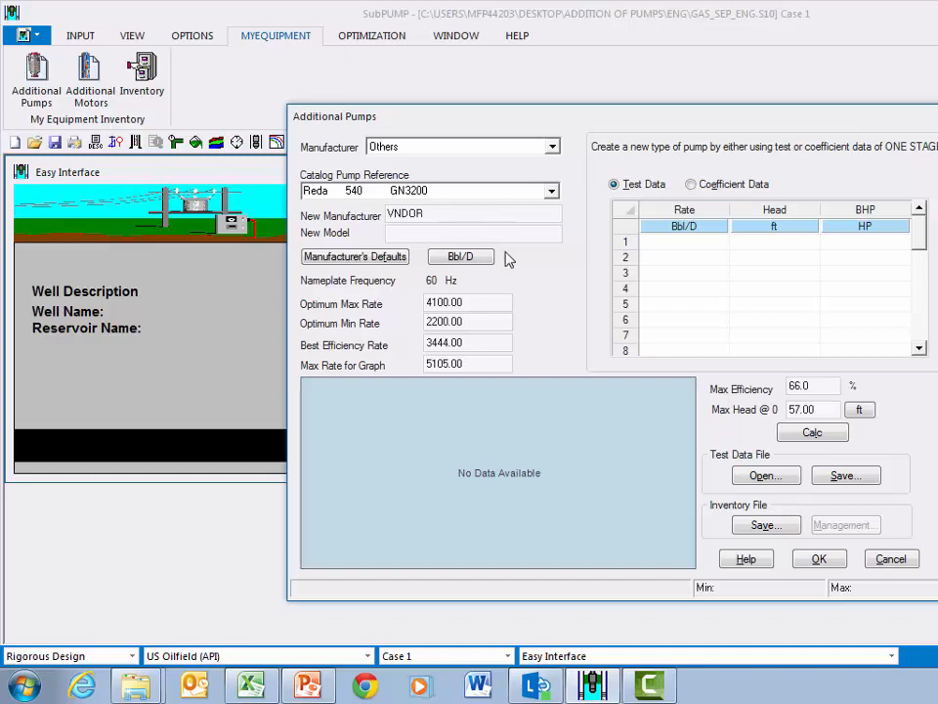
click(461, 235)
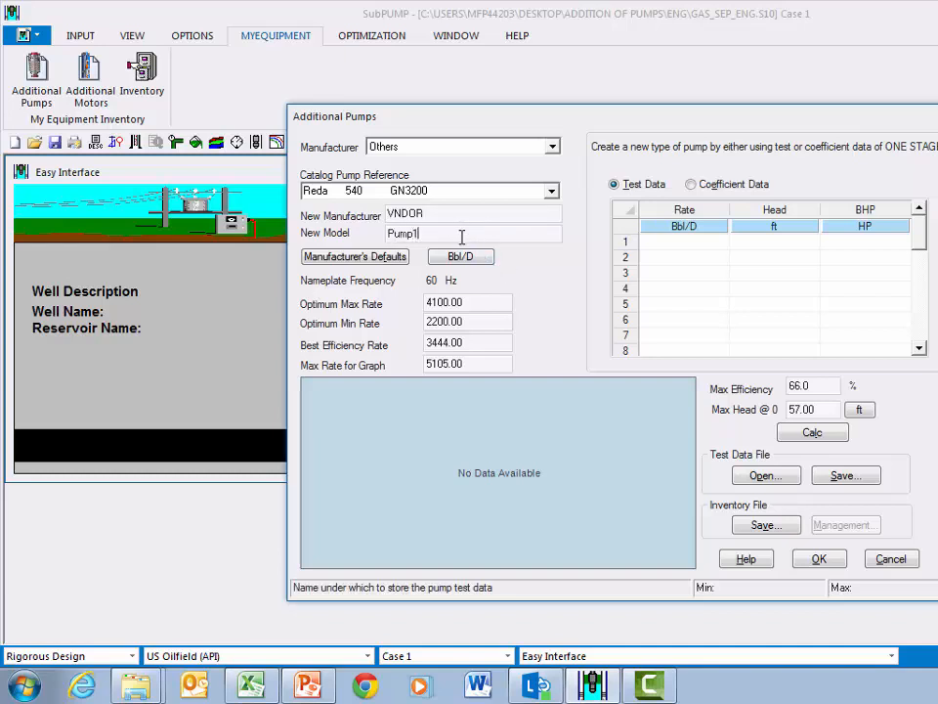
click(471, 302)
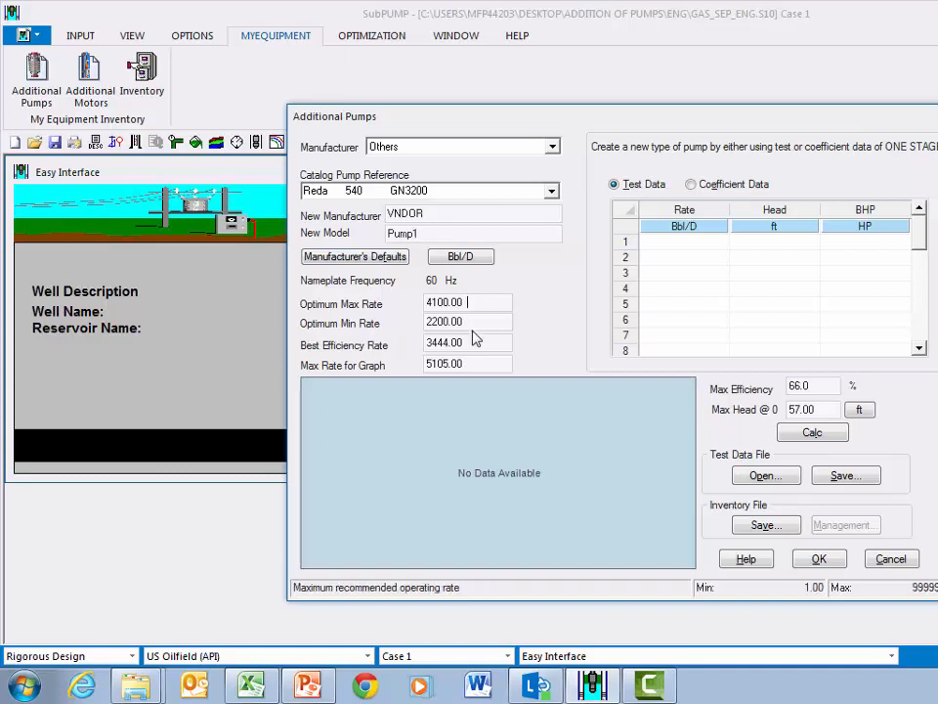
Set the pump's best efficiency rate to 3500, its maximum graph rate to 5500 and its maximum efficiency to 65%
click(479, 338)
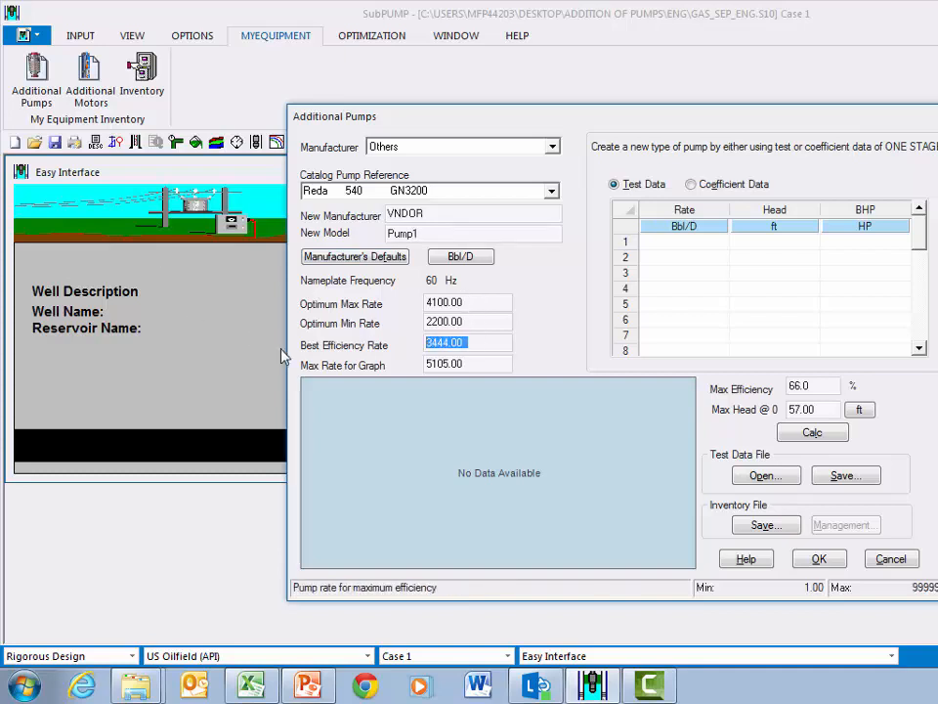
text(35)
click(489, 365)
text(5500)
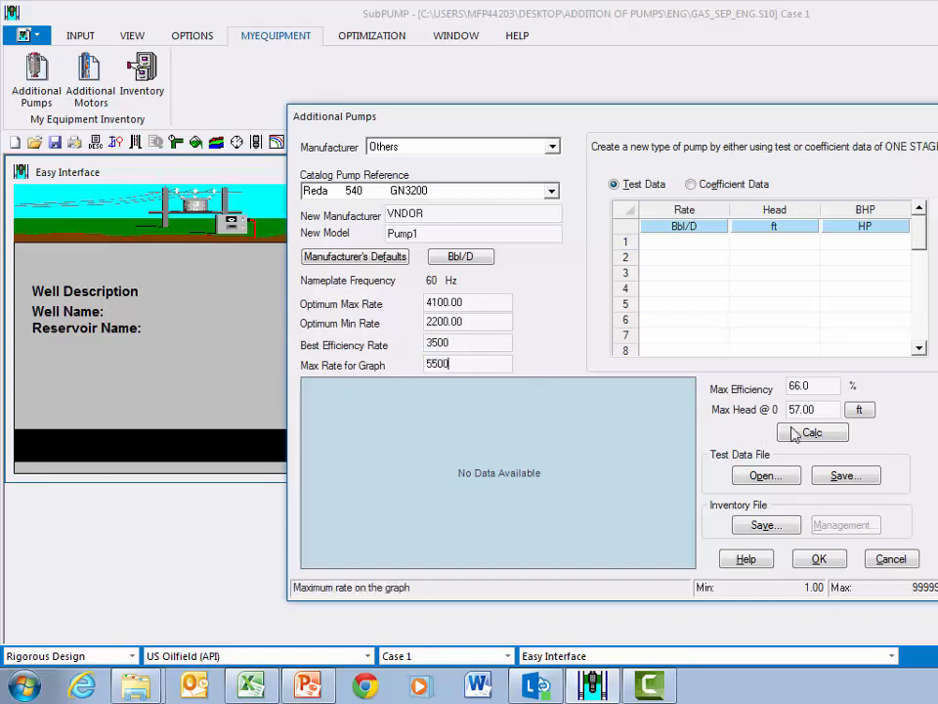
drag(819, 389, 481, 389)
text(65)
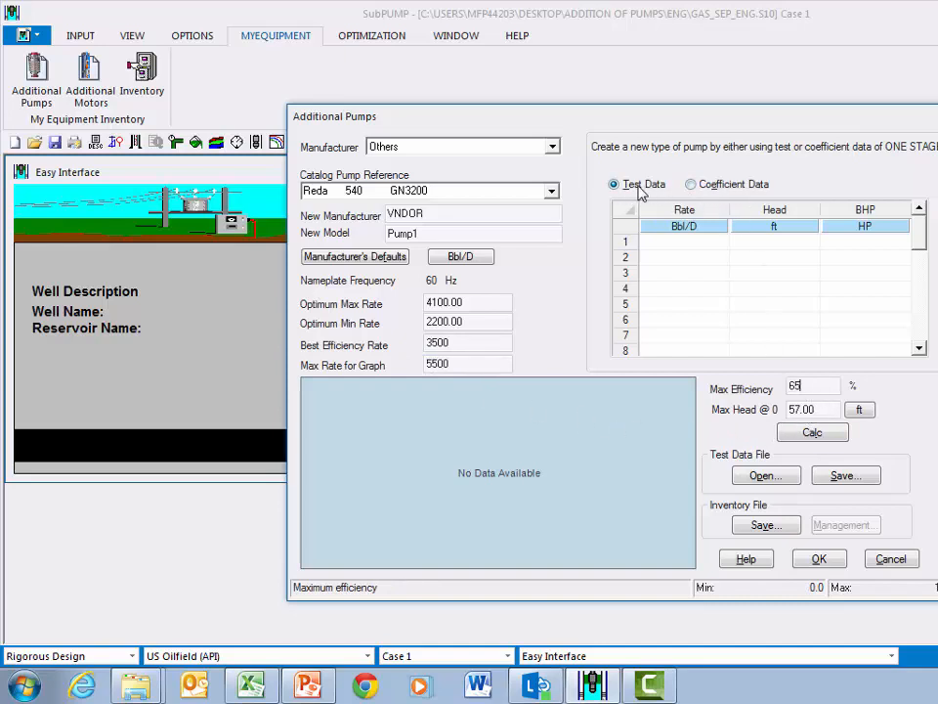
Set the pump input type to Test Data, switch to ESP COEFFICIENTS.xls in Excel and copy the vendor pump curve values in E4:G14
click(719, 186)
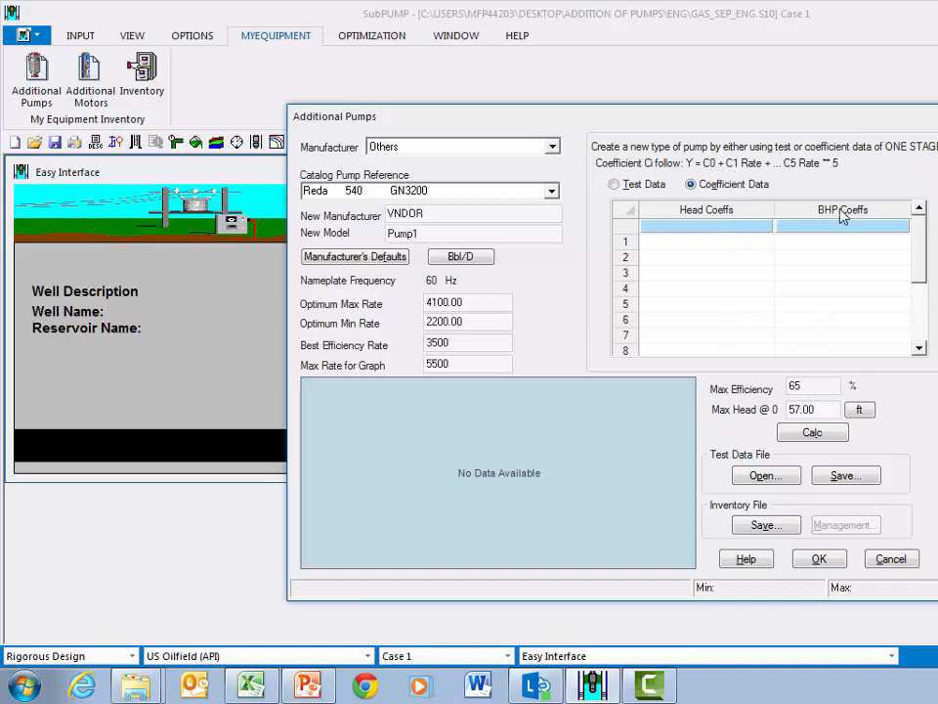
click(634, 188)
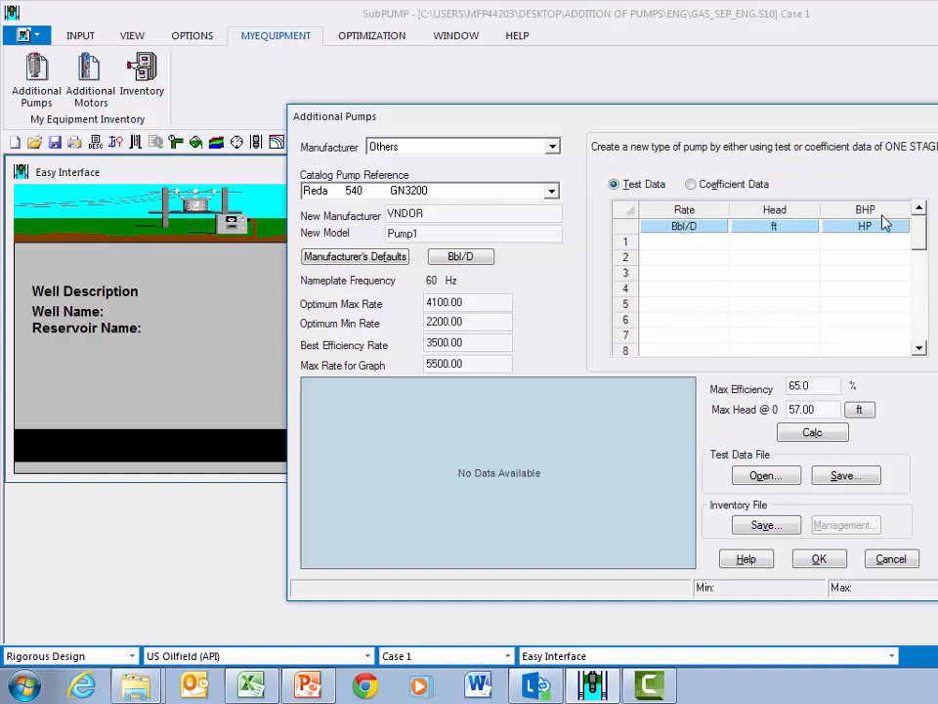
mouse_move(268, 689)
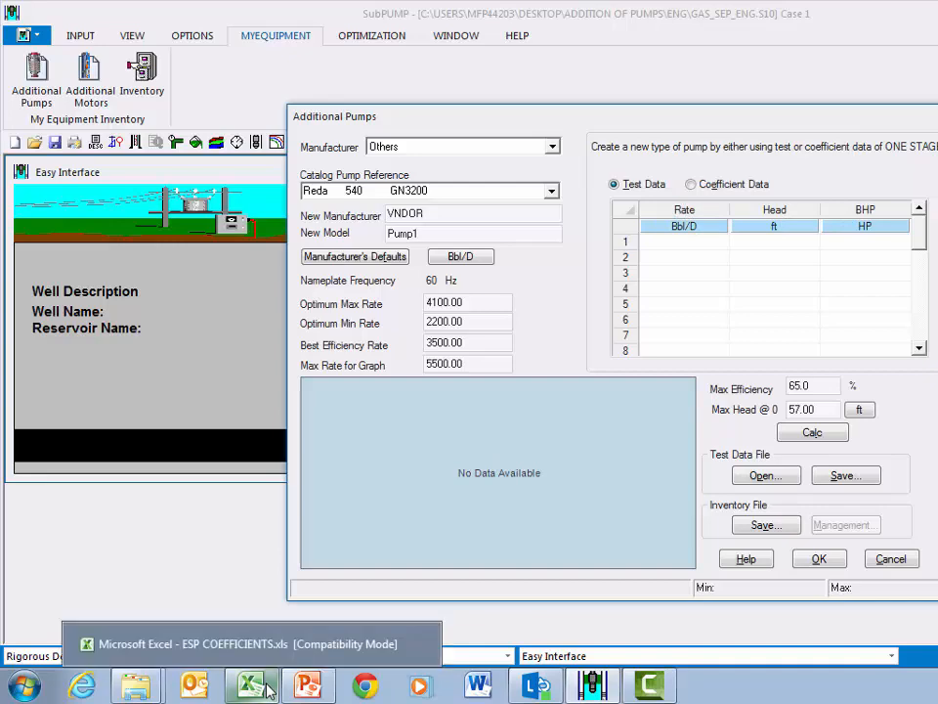
click(262, 645)
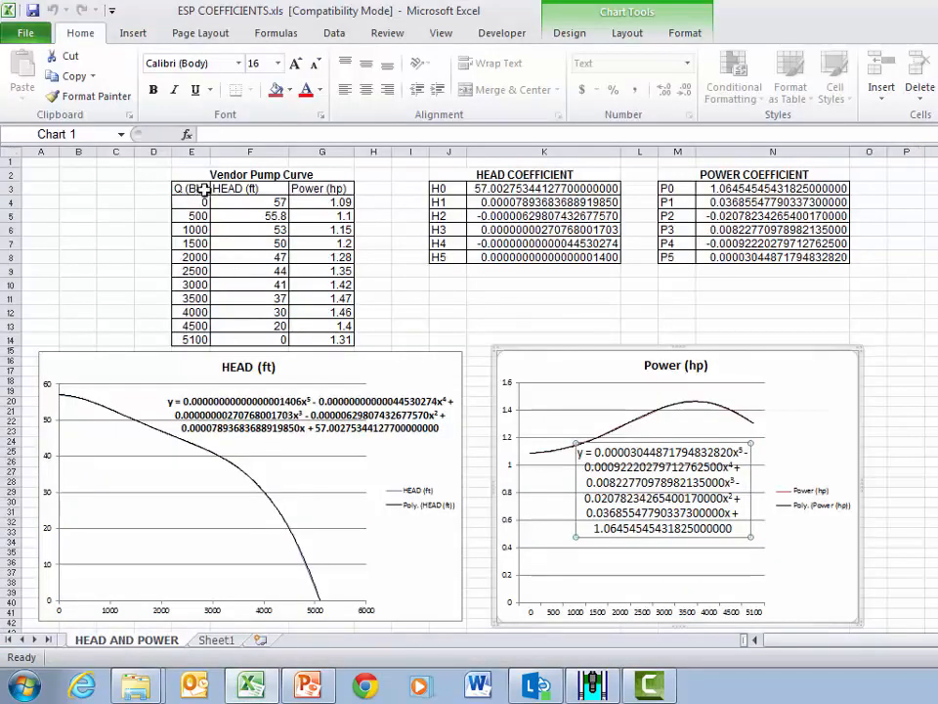
drag(201, 201, 344, 337)
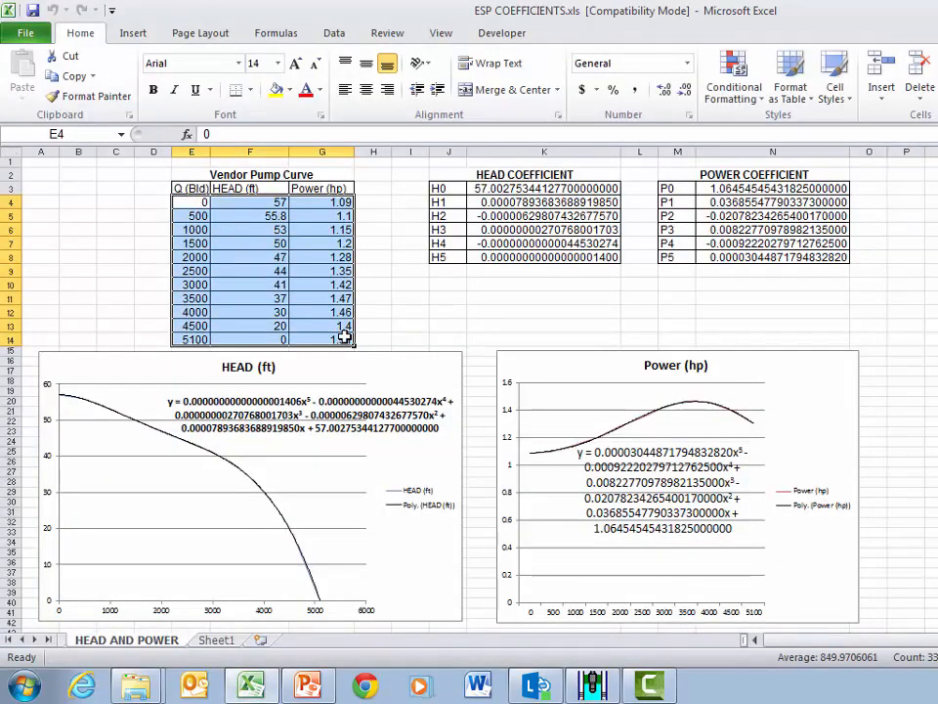
key(ctrl+c)
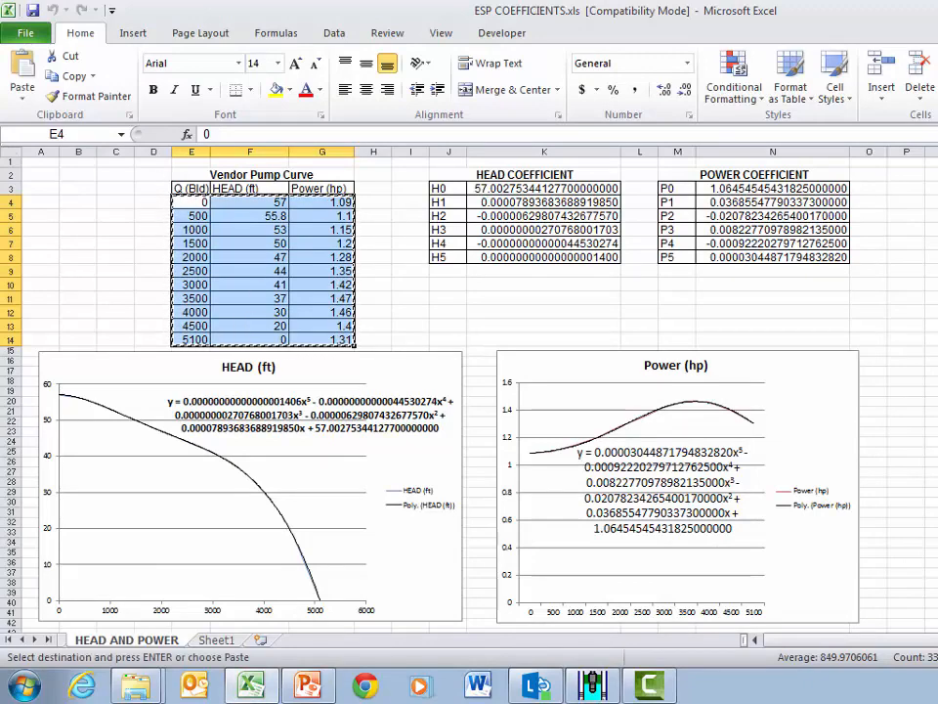
Return to SubPUMP, paste the copied rate, head and power values into the test data table and calculate the pump curve
key(alt+Tab)
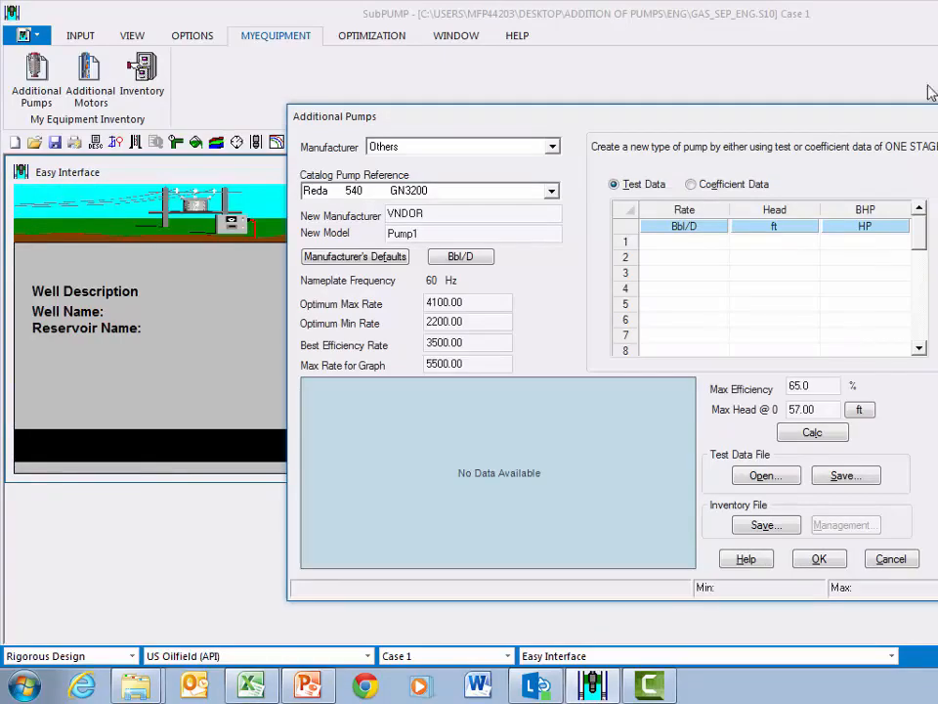
click(630, 209)
right_click(634, 212)
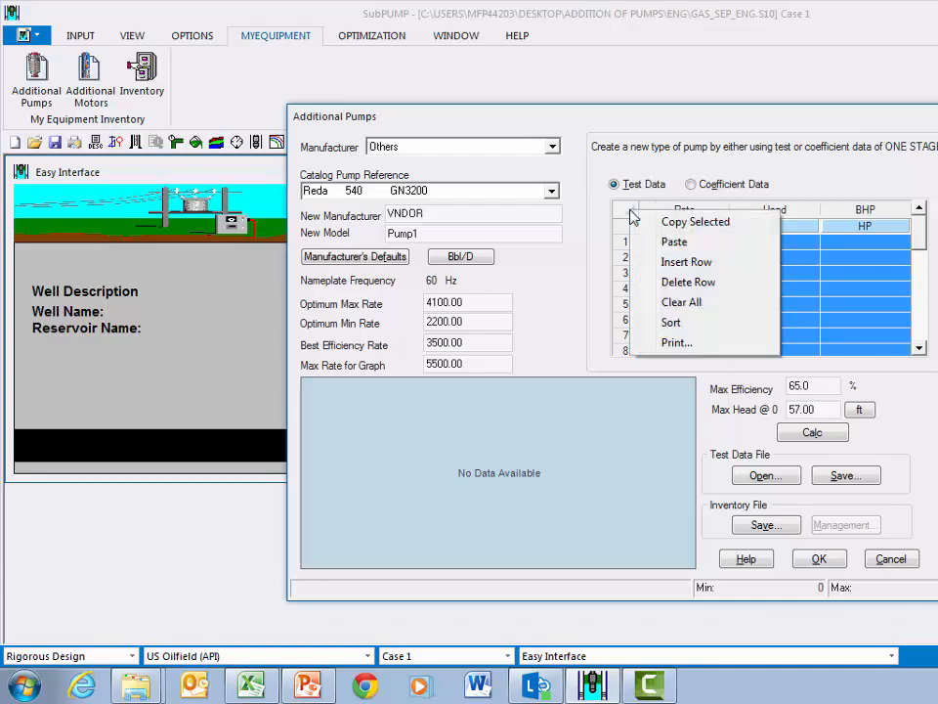
click(674, 241)
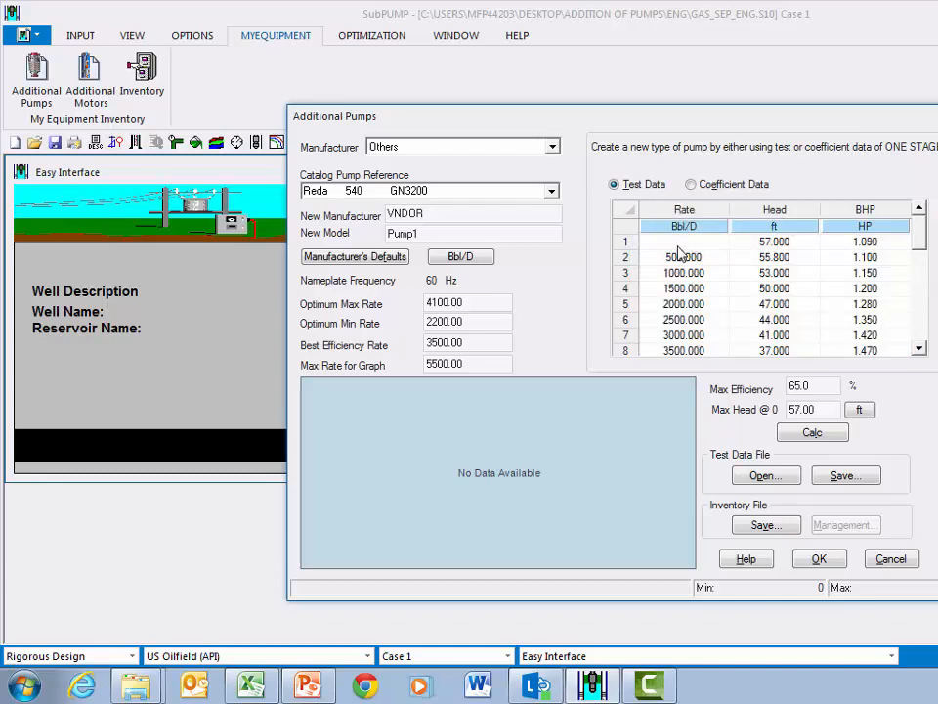
click(684, 241)
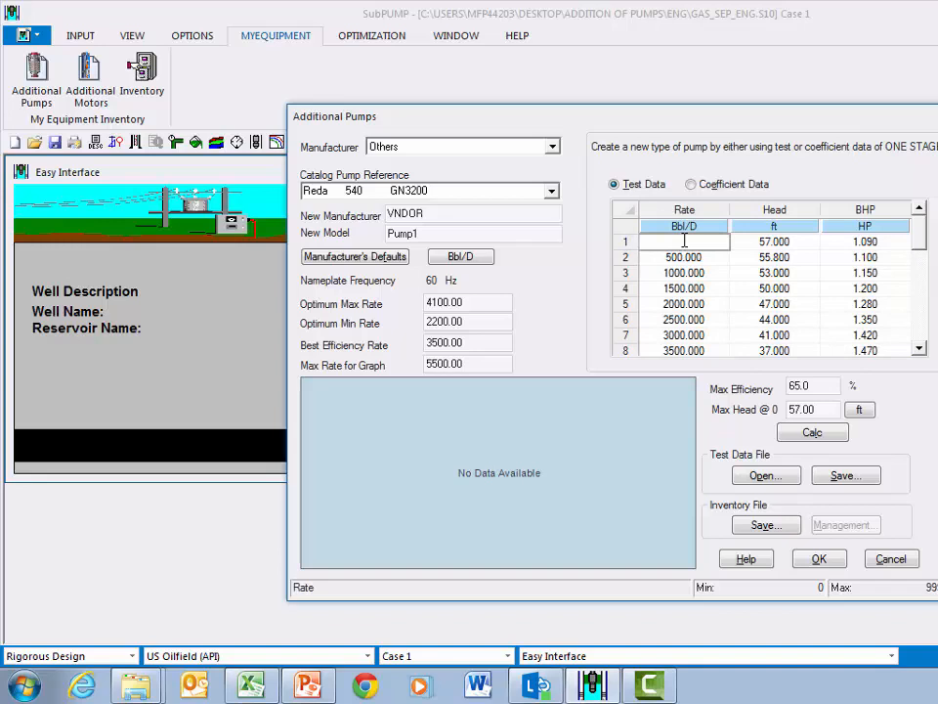
click(812, 432)
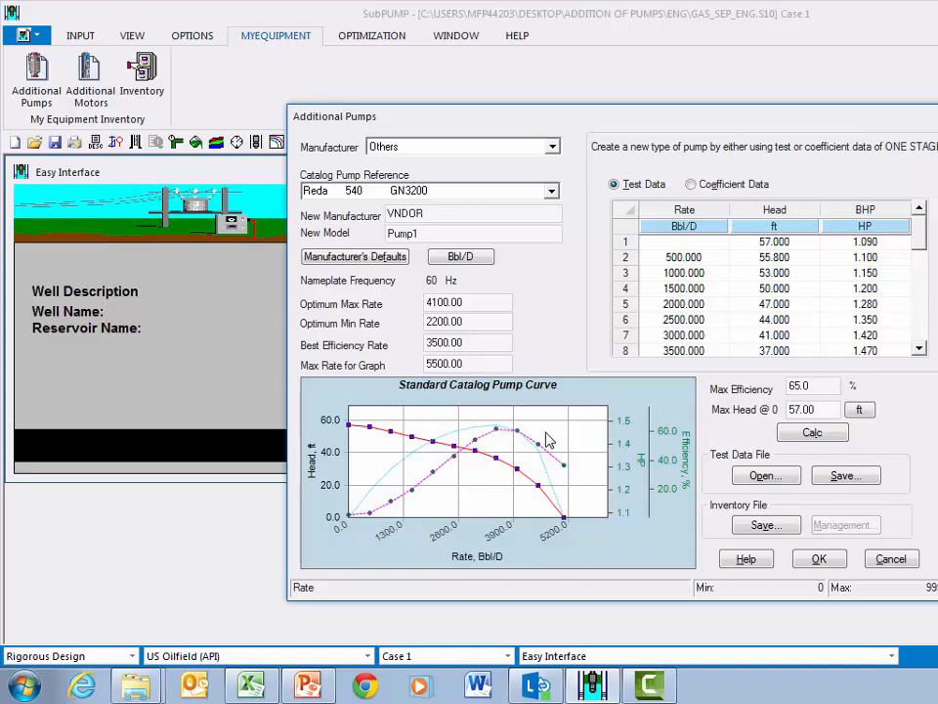
Try to save the new pump to the existing inventory file VNDOR.pmp
click(767, 526)
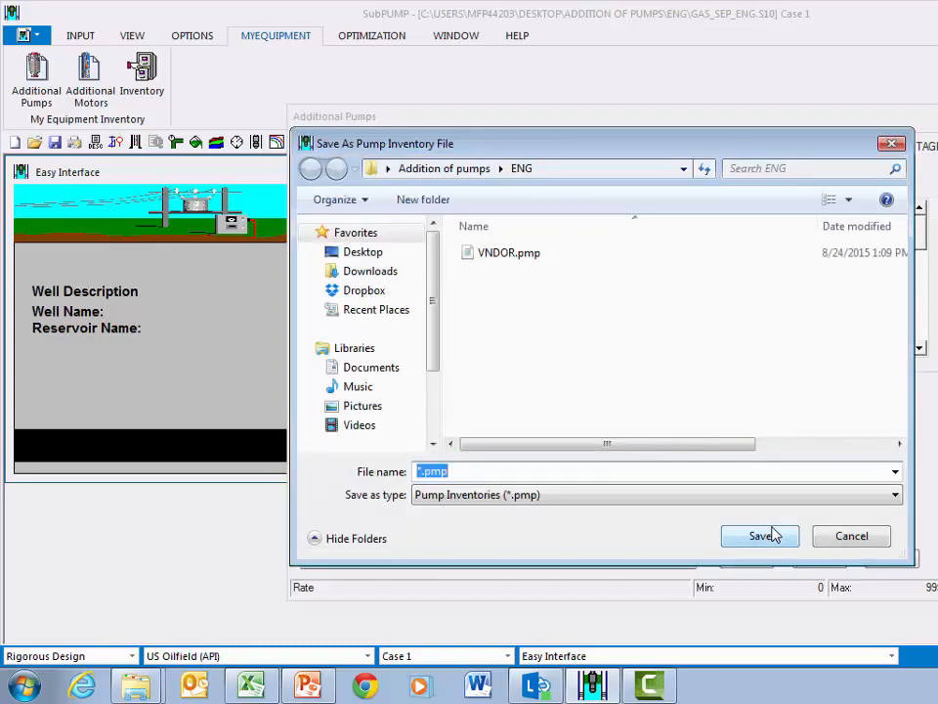
click(479, 256)
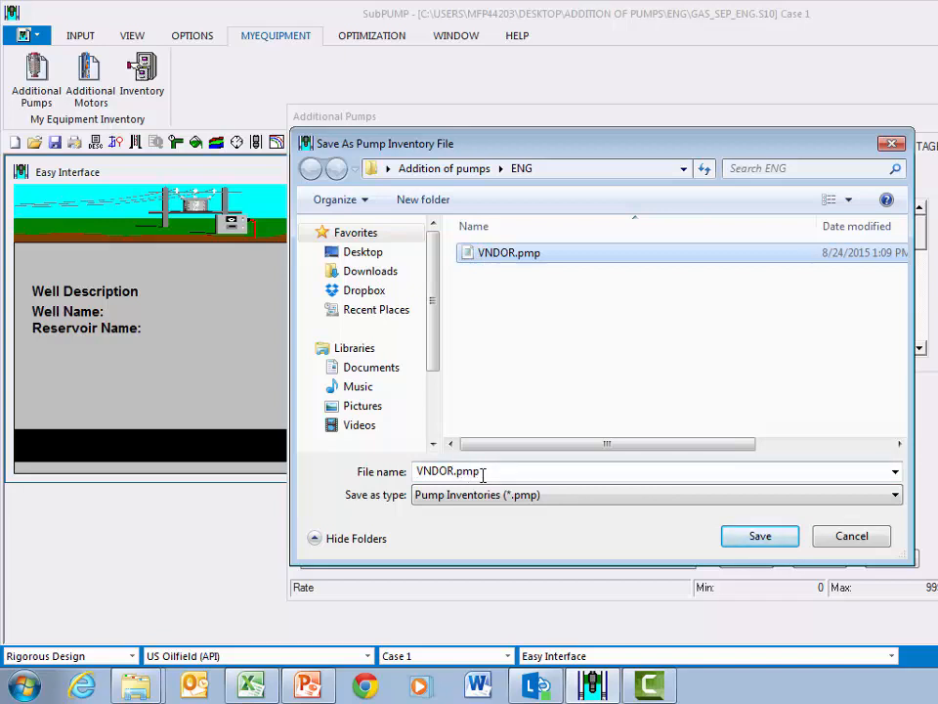
click(771, 540)
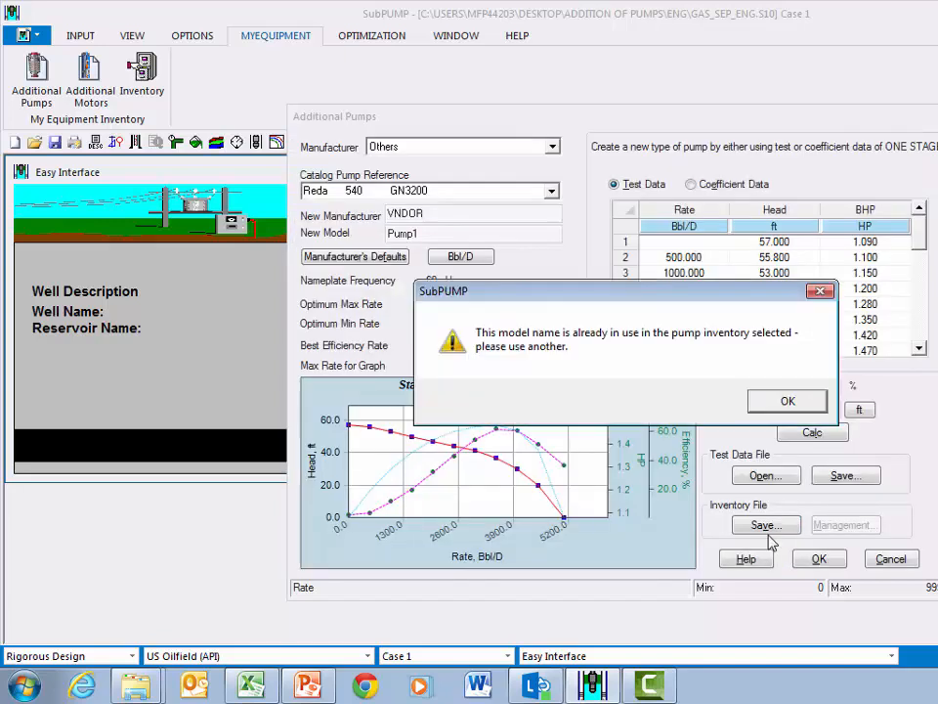
Dismiss the duplicate model name warning and save Pump1 to a new pump inventory file named Vendor on the Desktop
click(811, 404)
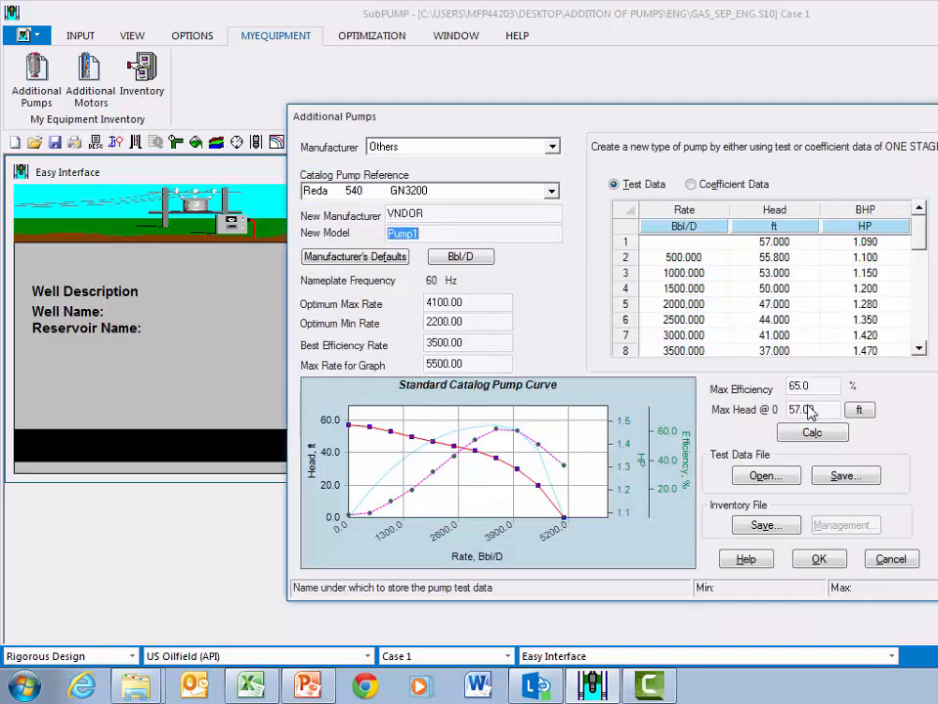
click(782, 529)
click(383, 256)
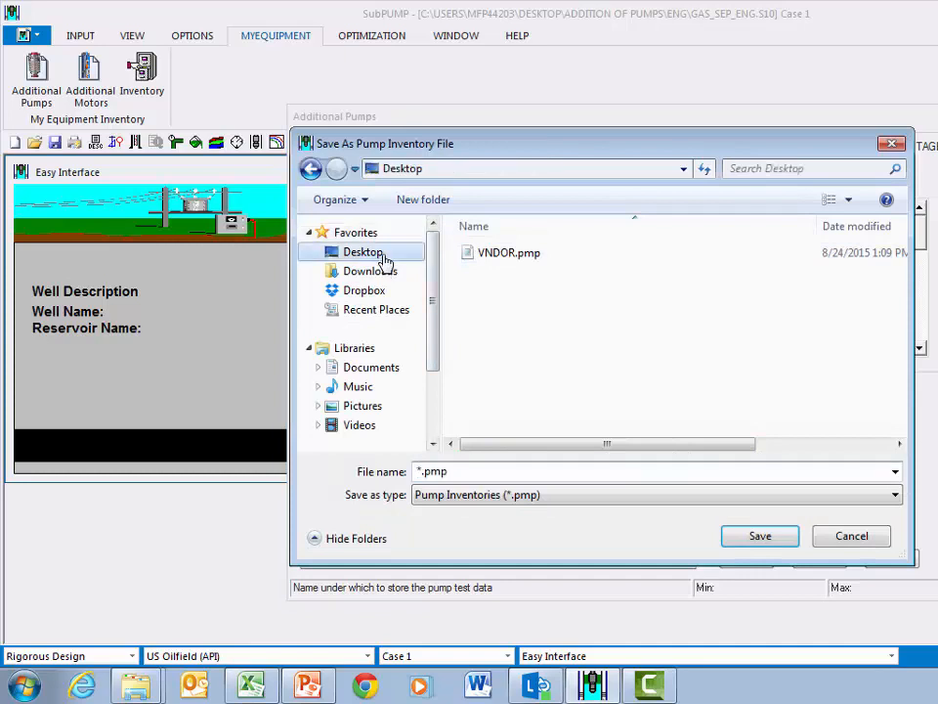
double_click(478, 471)
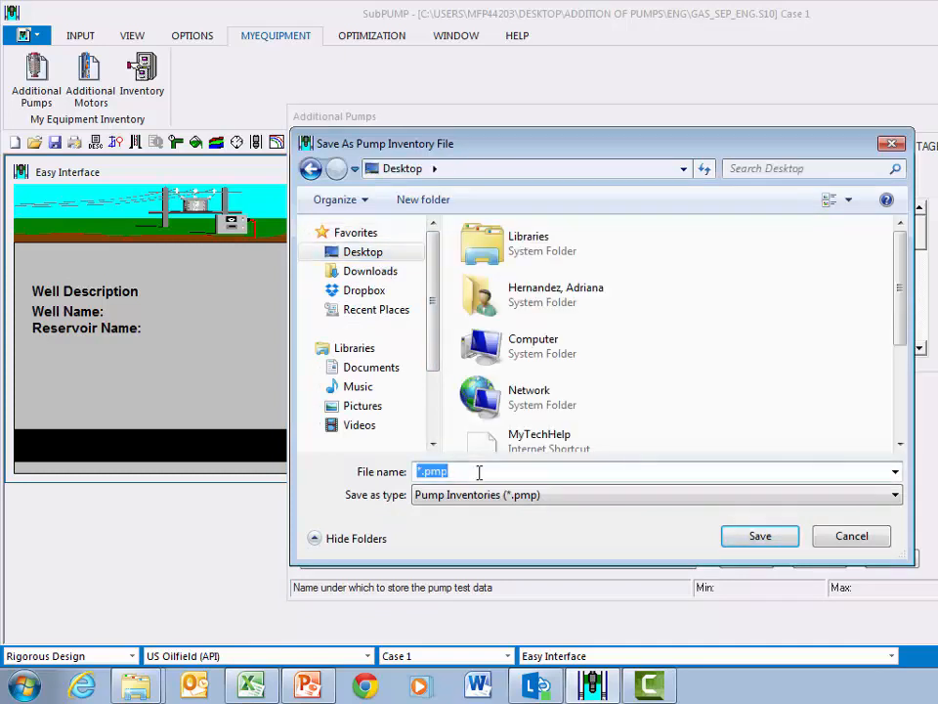
text(Vendor)
click(772, 537)
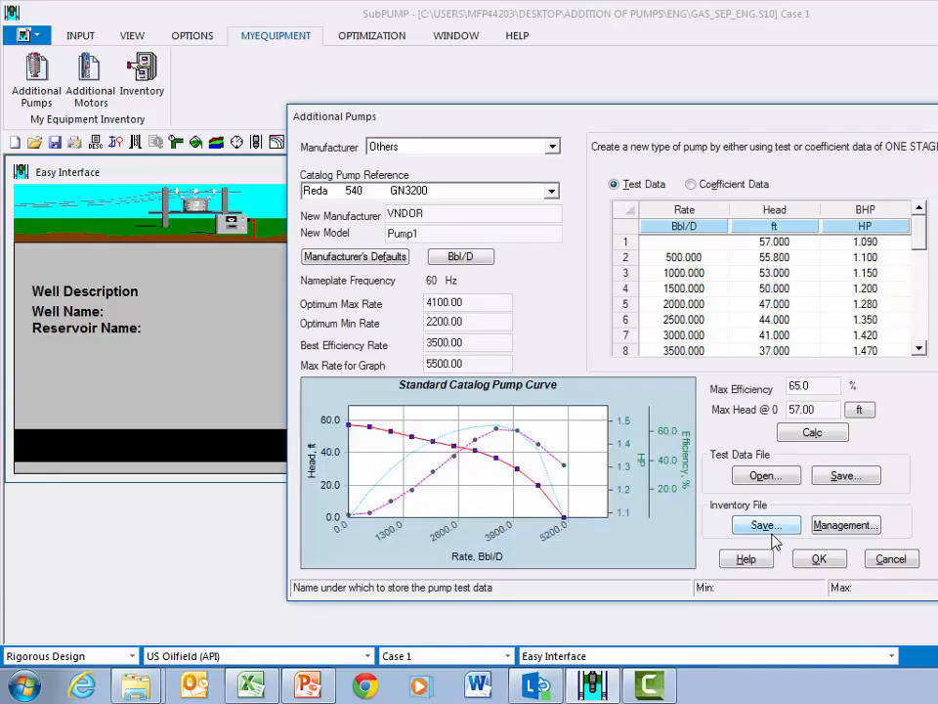
Review the Pump1 entry in the Vendor.pmp inventory management and accept the Additional Pumps data
click(846, 526)
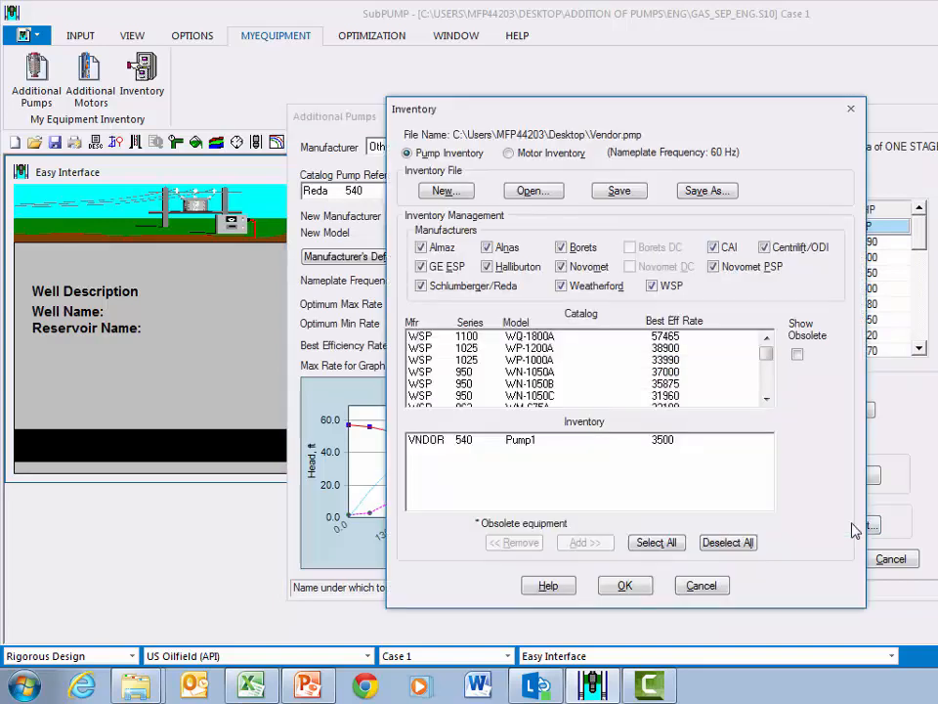
click(521, 445)
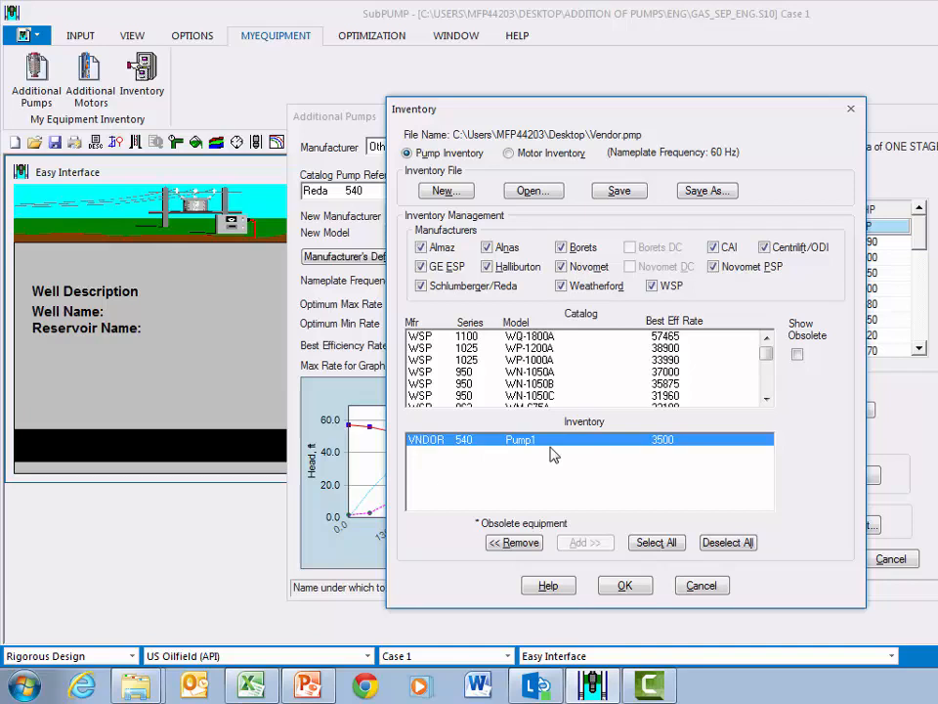
click(626, 586)
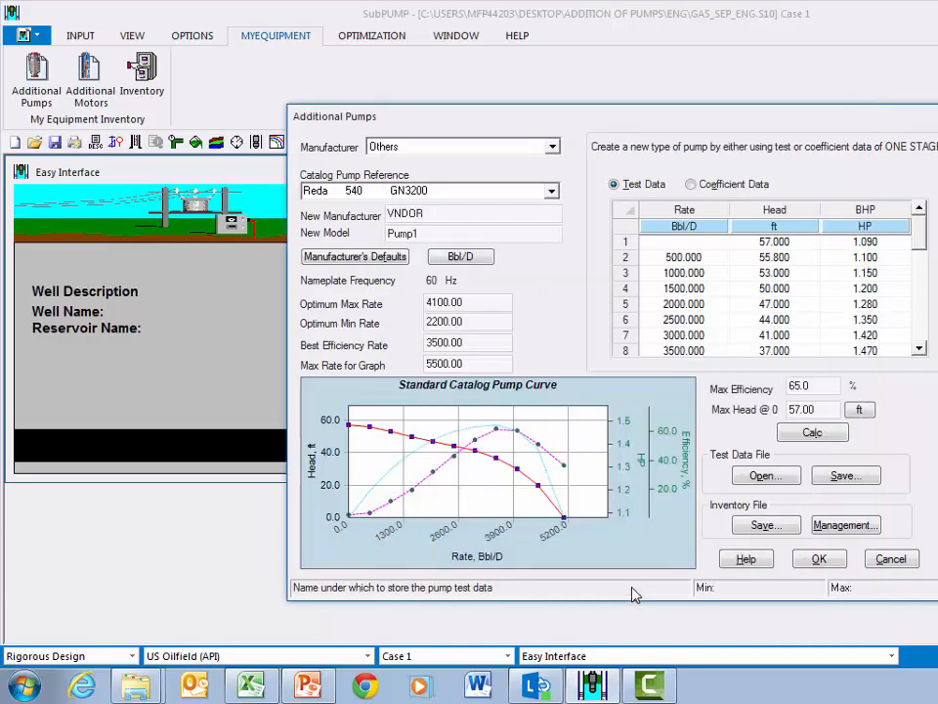
click(817, 559)
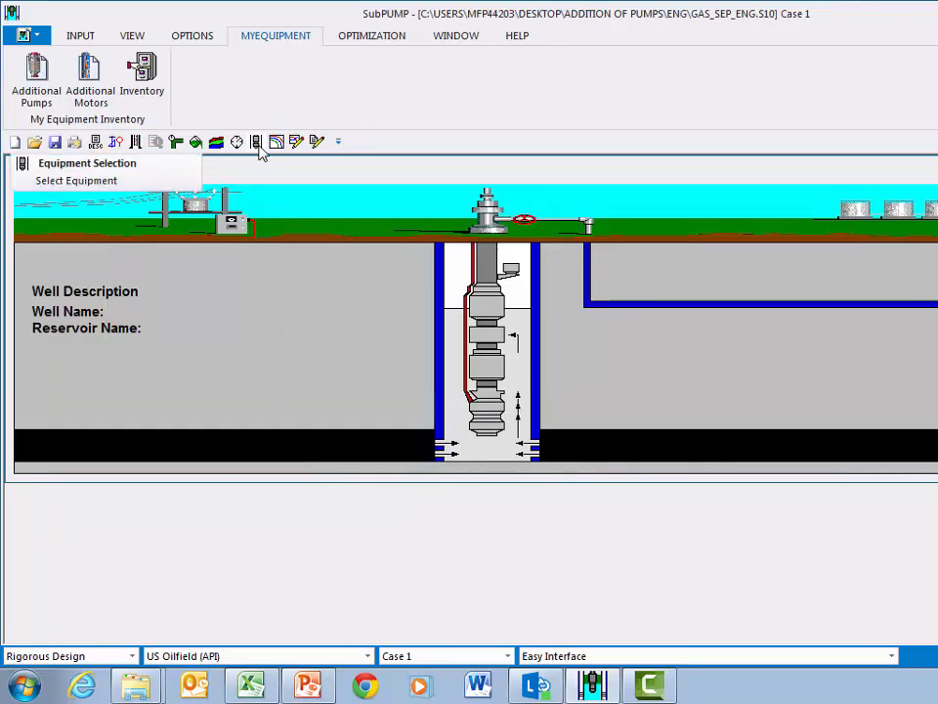
In Equipment Selection, load Vendor.pmp from the Desktop as the pump inventory source, view its available pumps and leave without selecting one
click(258, 147)
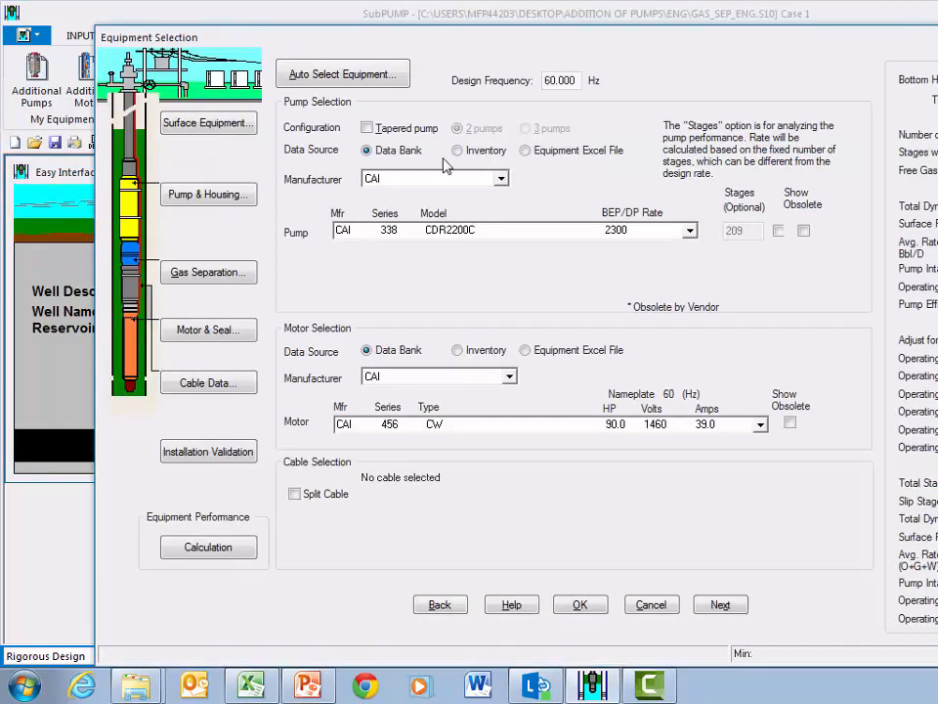
click(466, 157)
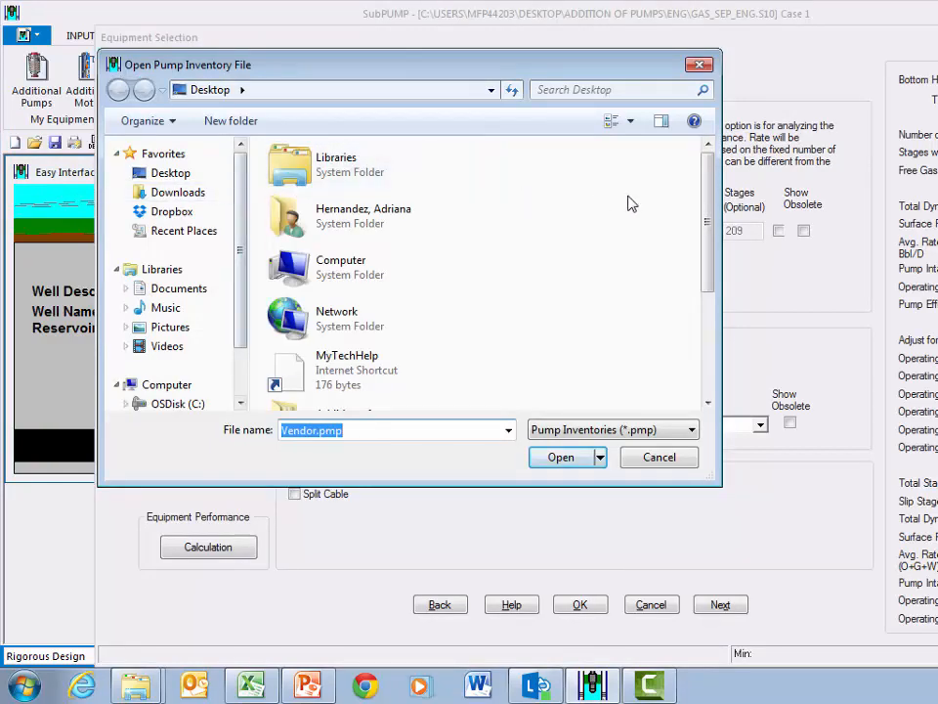
click(171, 173)
drag(704, 202, 716, 311)
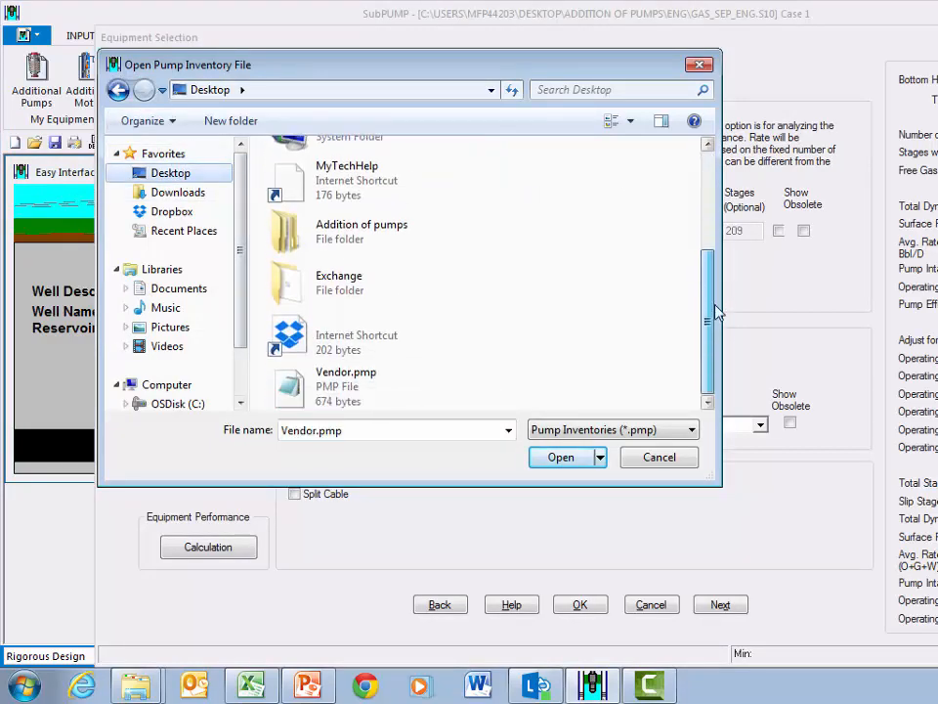
click(404, 388)
click(565, 458)
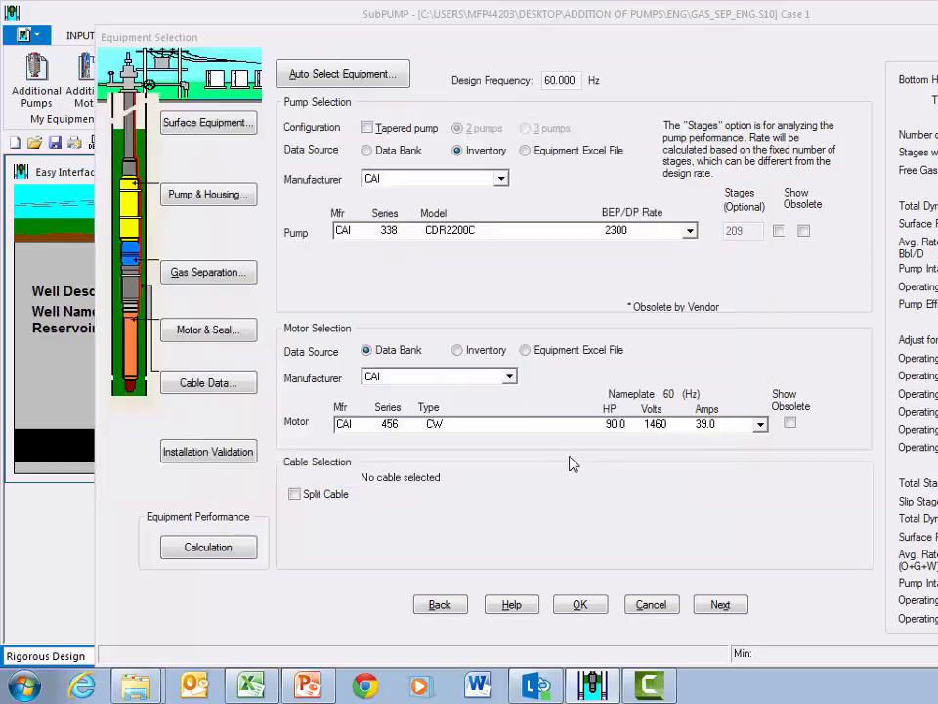
click(689, 231)
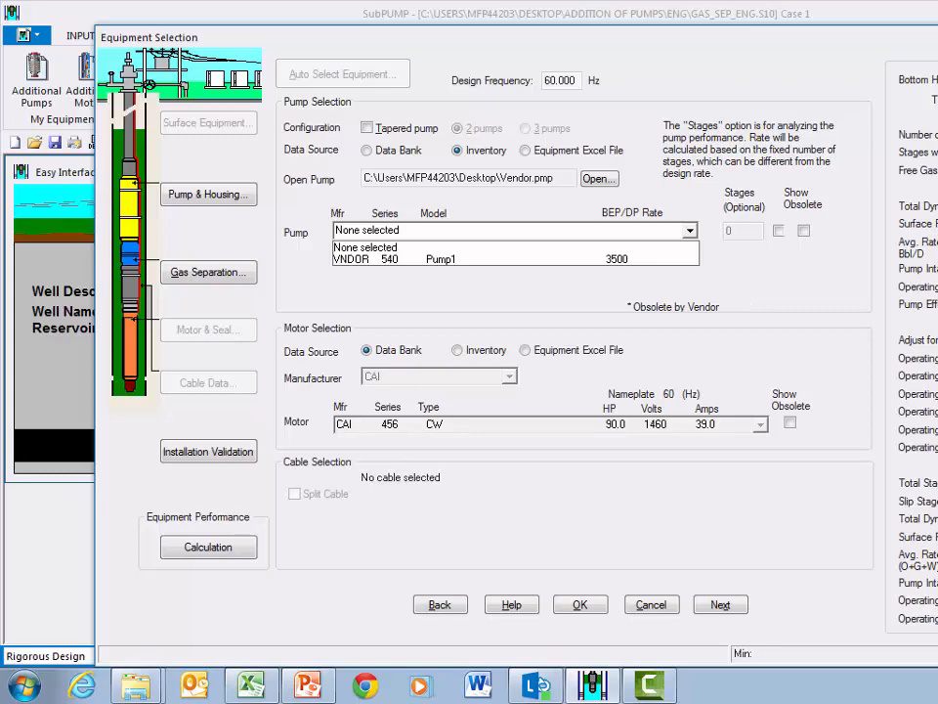
click(690, 231)
key(Escape)
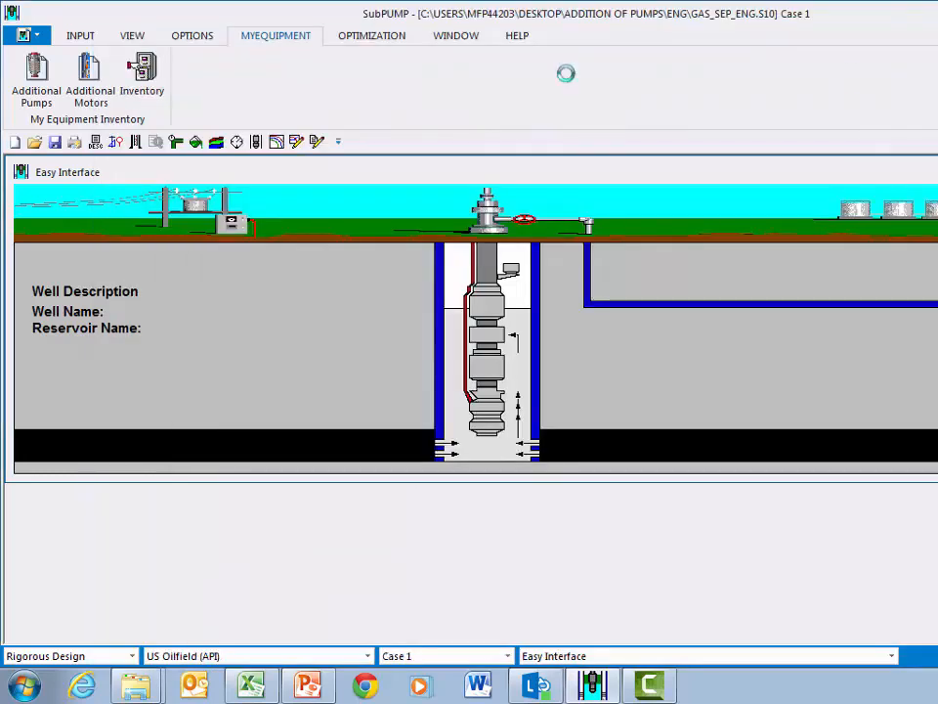
View and close the Additional Motors dialog, and switch to Excel to examine the MOTOR_FORMAT sheet of IHS_PUMP_FORMAT.xls
click(86, 97)
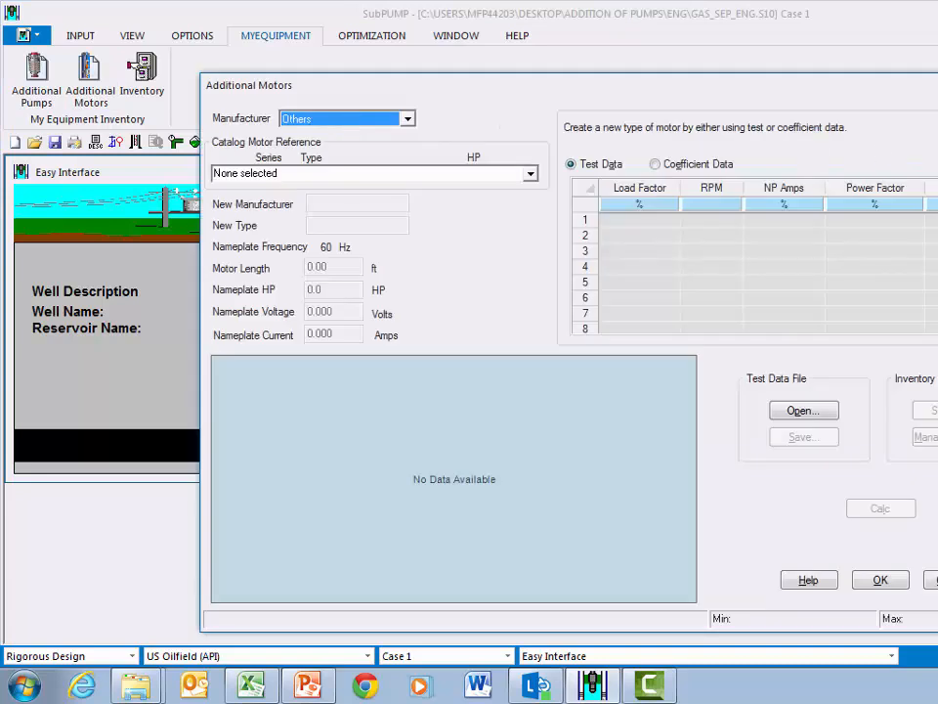
key(Escape)
mouse_move(252, 694)
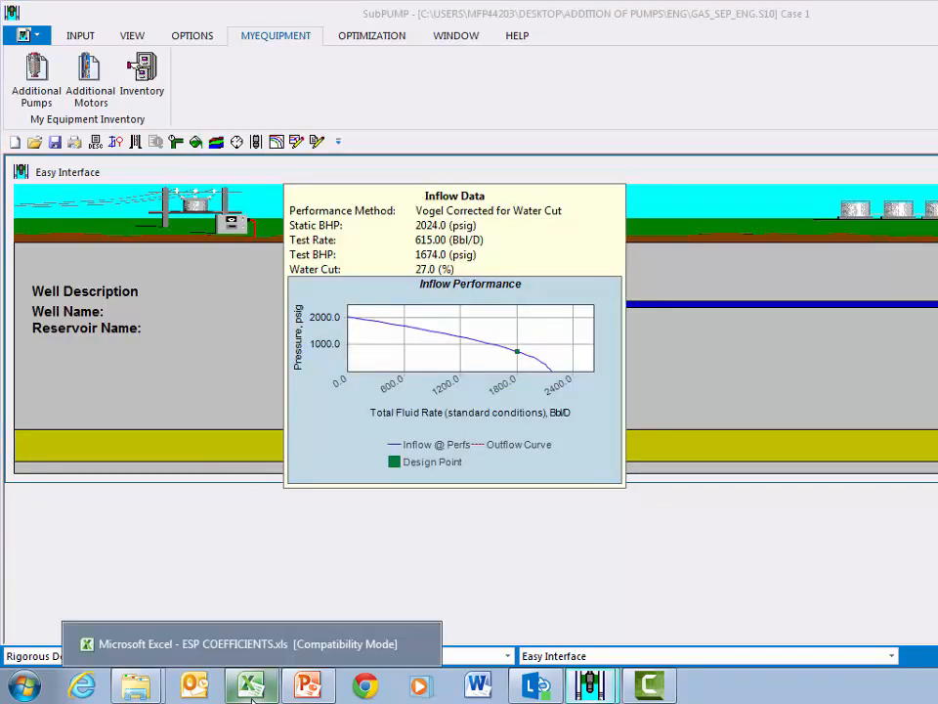
click(265, 643)
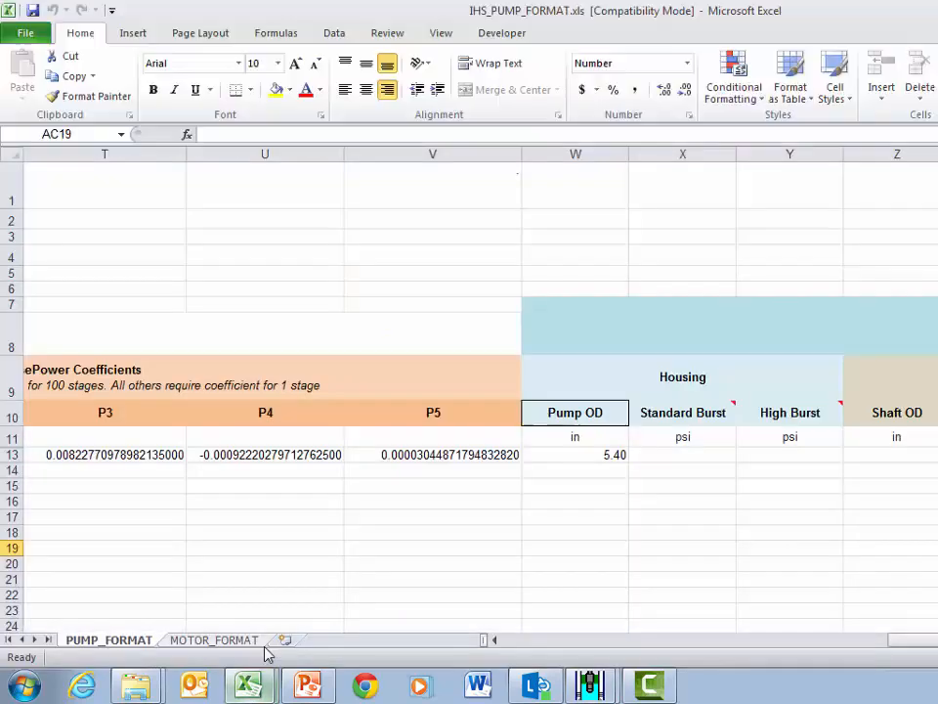
click(213, 640)
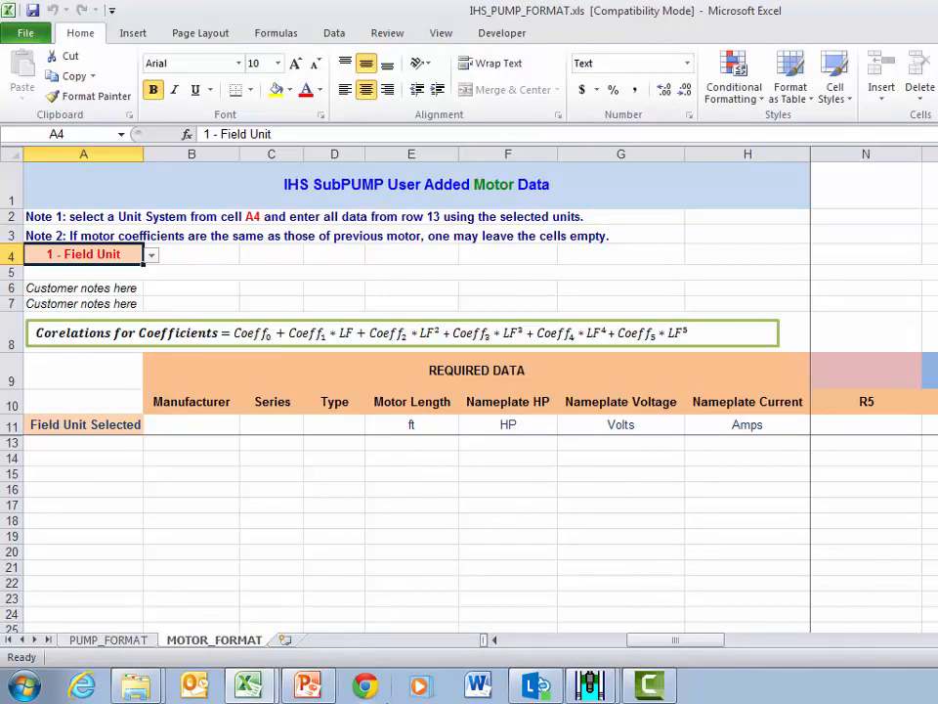
Switch to PowerPoint to show the Contact us slide of the presentation Additio of equipment.pptx
mouse_move(330, 692)
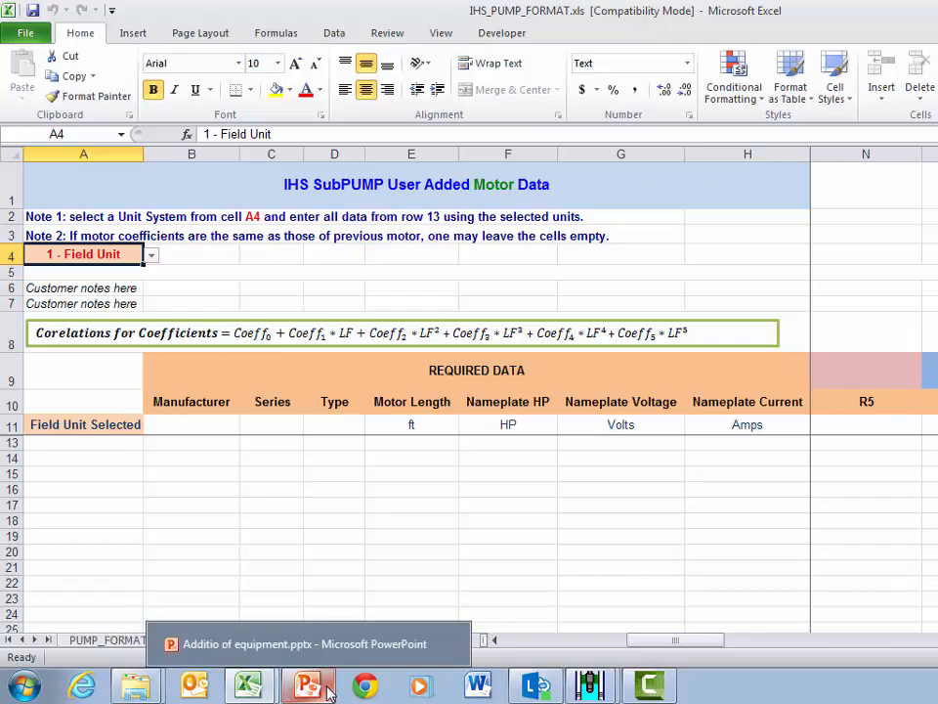
click(329, 692)
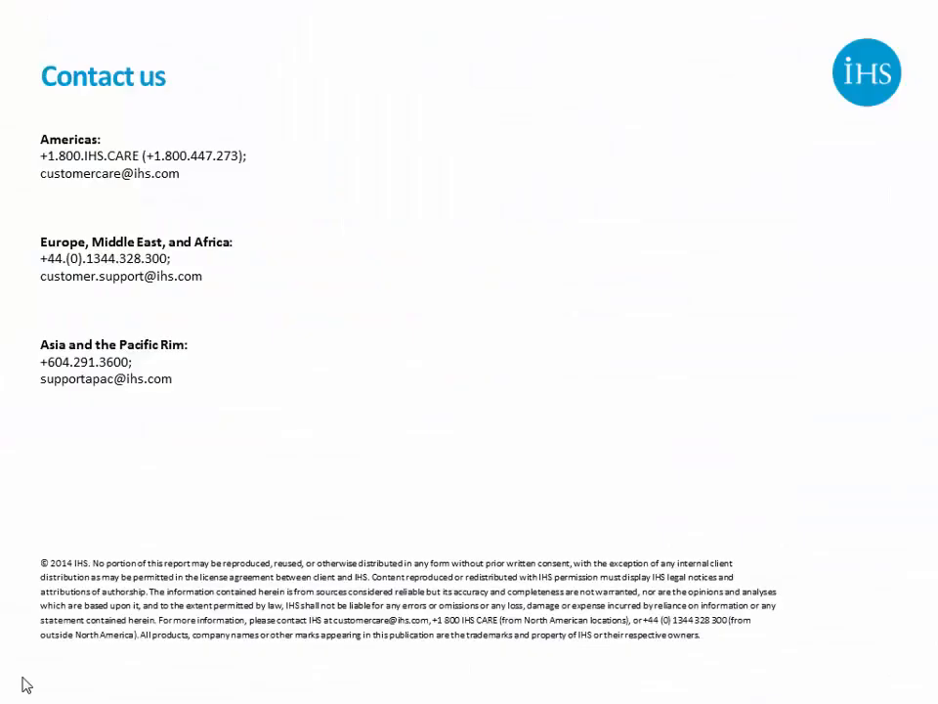